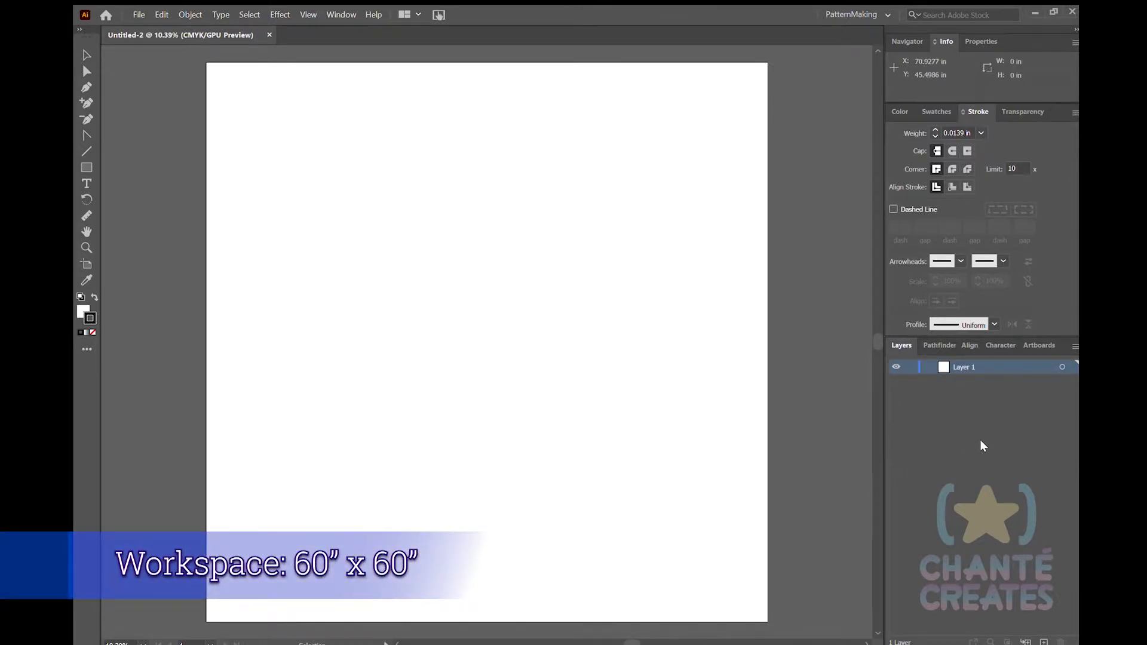
- Add a second layer and name the lower layer "guidelines" and the upper one "sloper"
left_click(1043, 641)
double_click(966, 381)
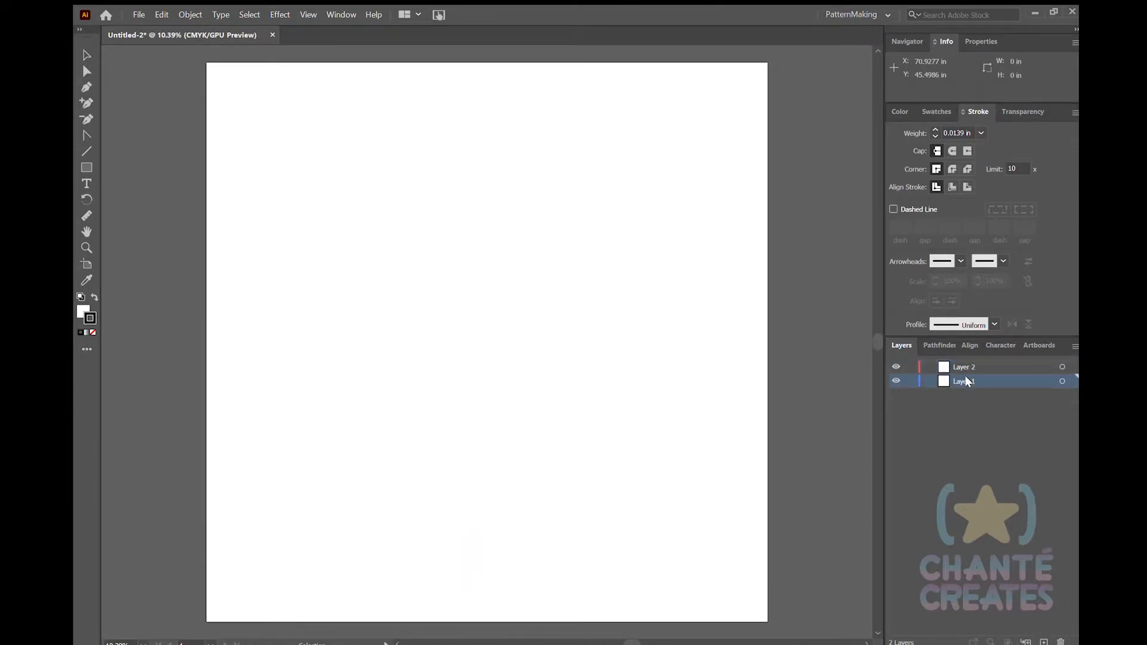
type("guidelines")
double_click(962, 367)
type("sloper")
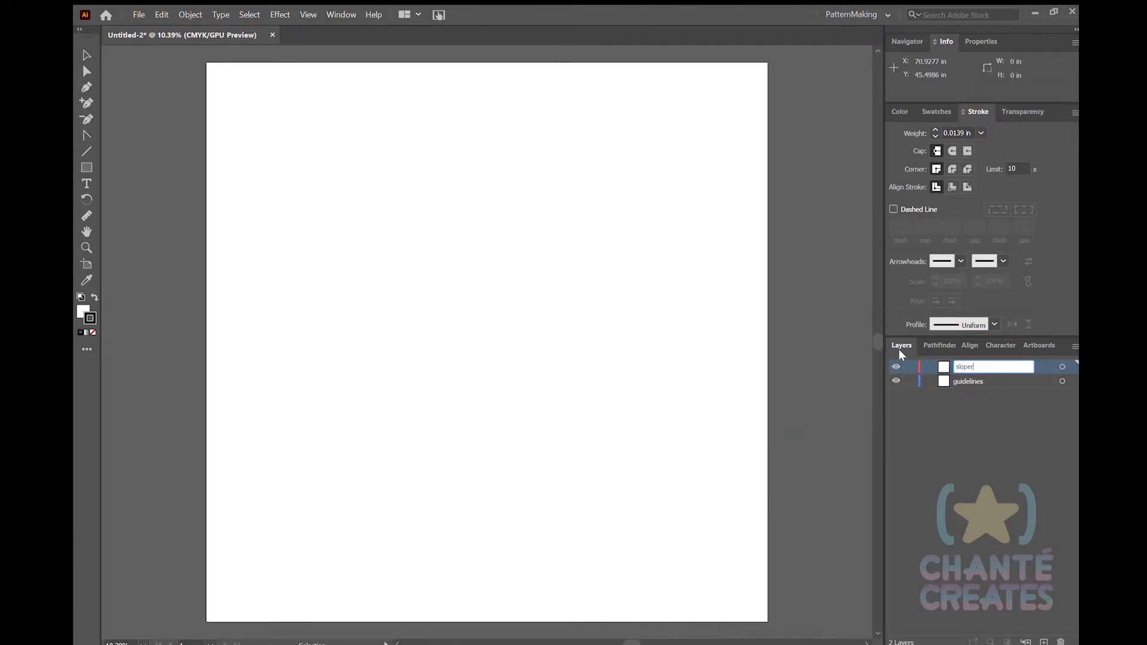
key("Return")
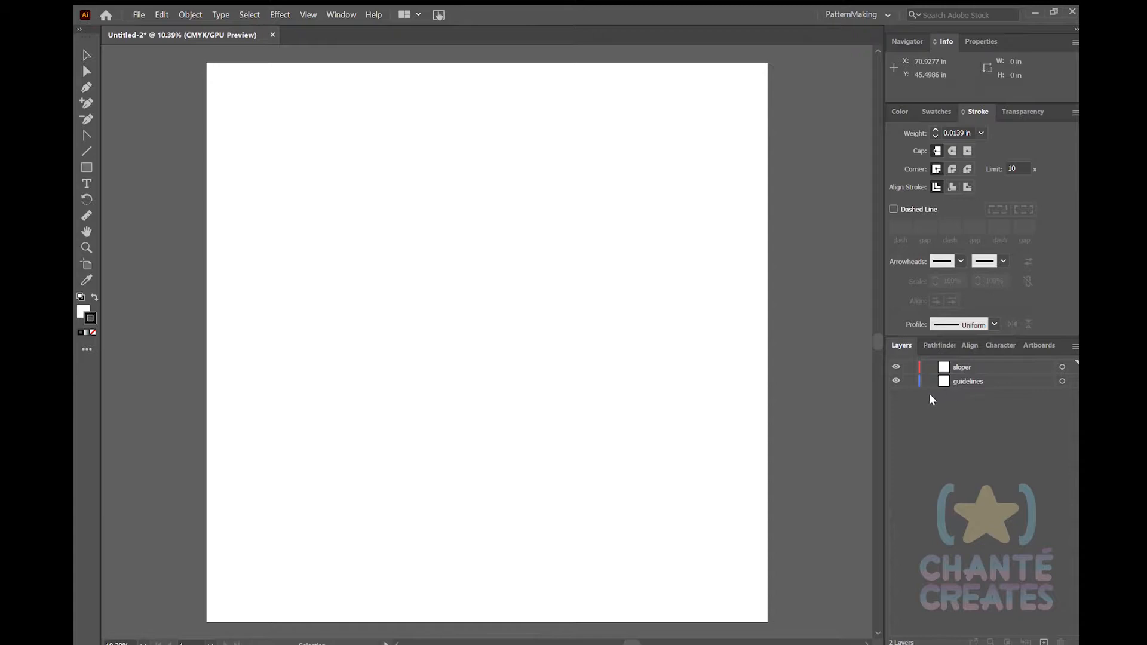
- Set the drawing style to no fill with a 0.0625 in stroke in red (C 0, M 100, Y 100, K 0)
key("slash")
left_click(991, 188)
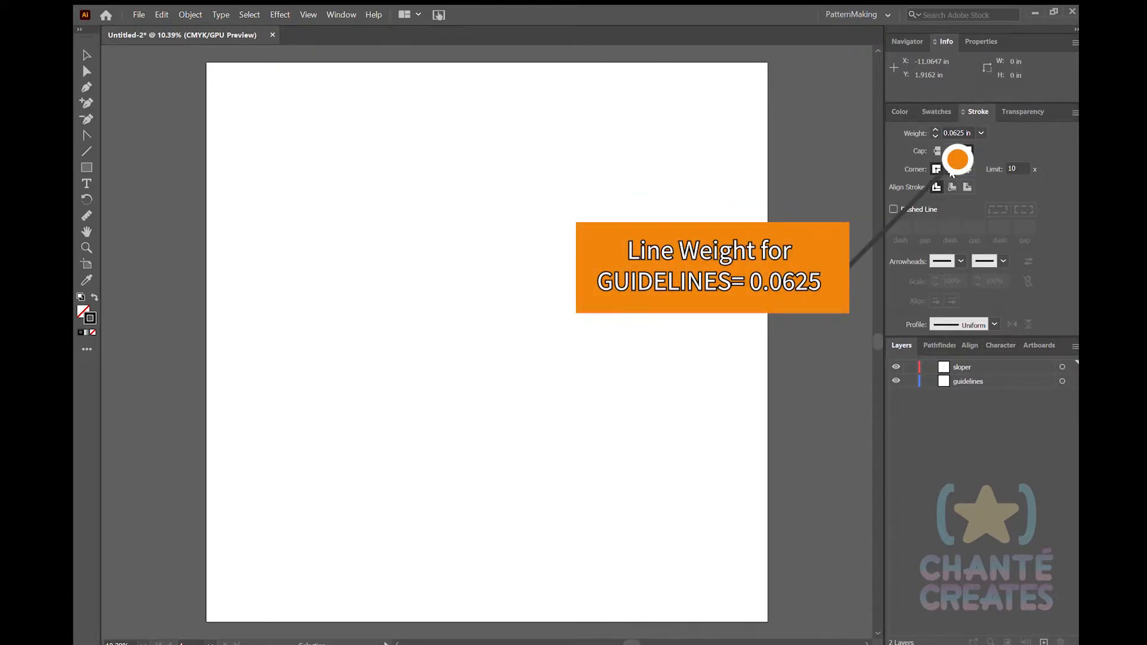
left_click(930, 113)
left_click(931, 154)
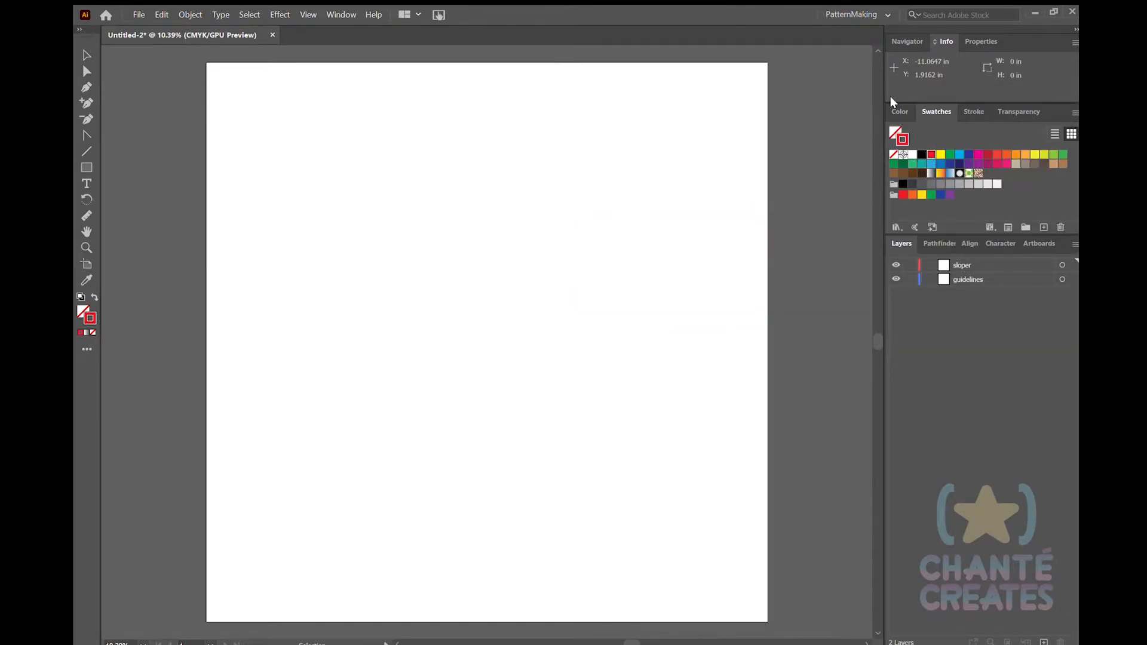
left_click(900, 113)
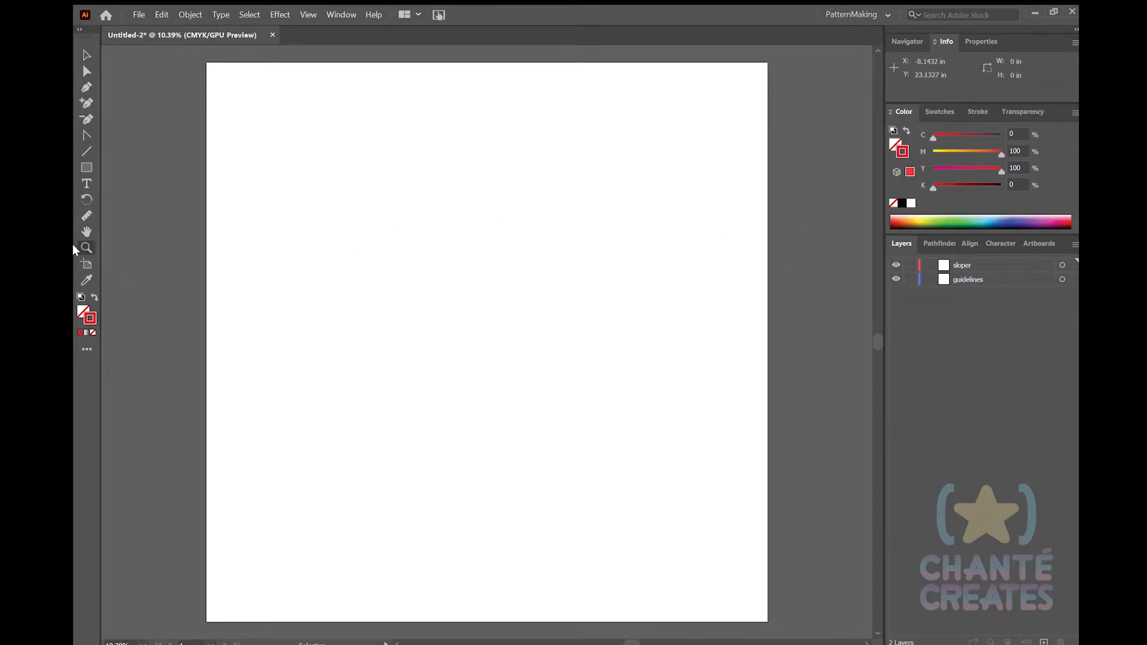
- Draw a vertical line 17.75 in long and move it onto the artboard, a little left of its centre
left_click(83, 150)
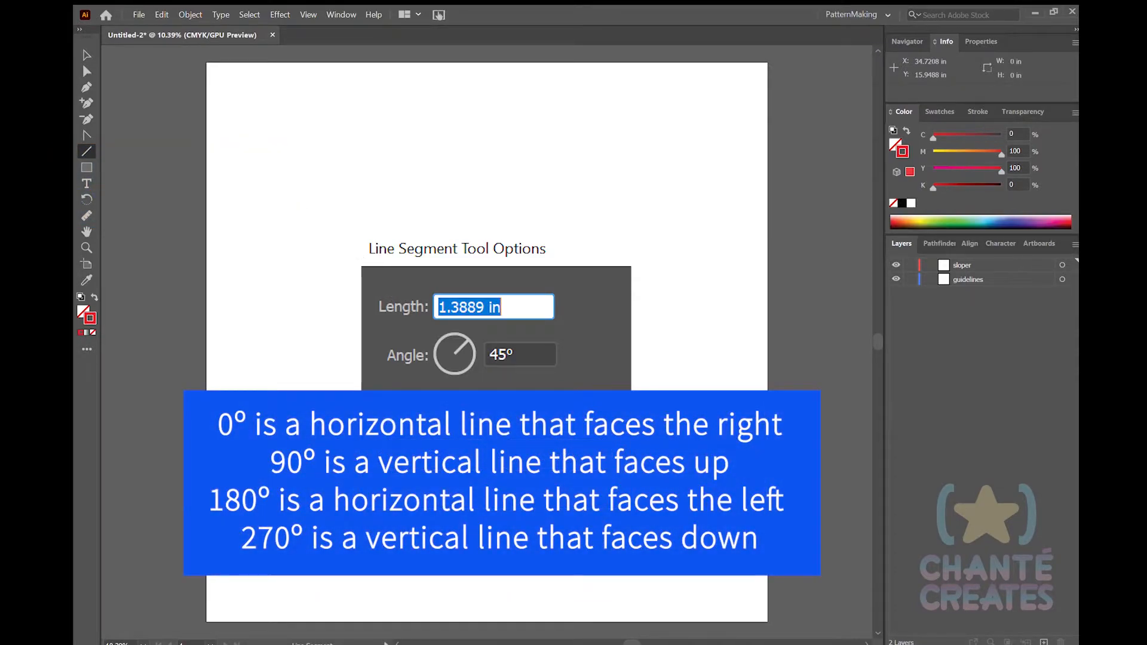
key("Return")
left_click(87, 55)
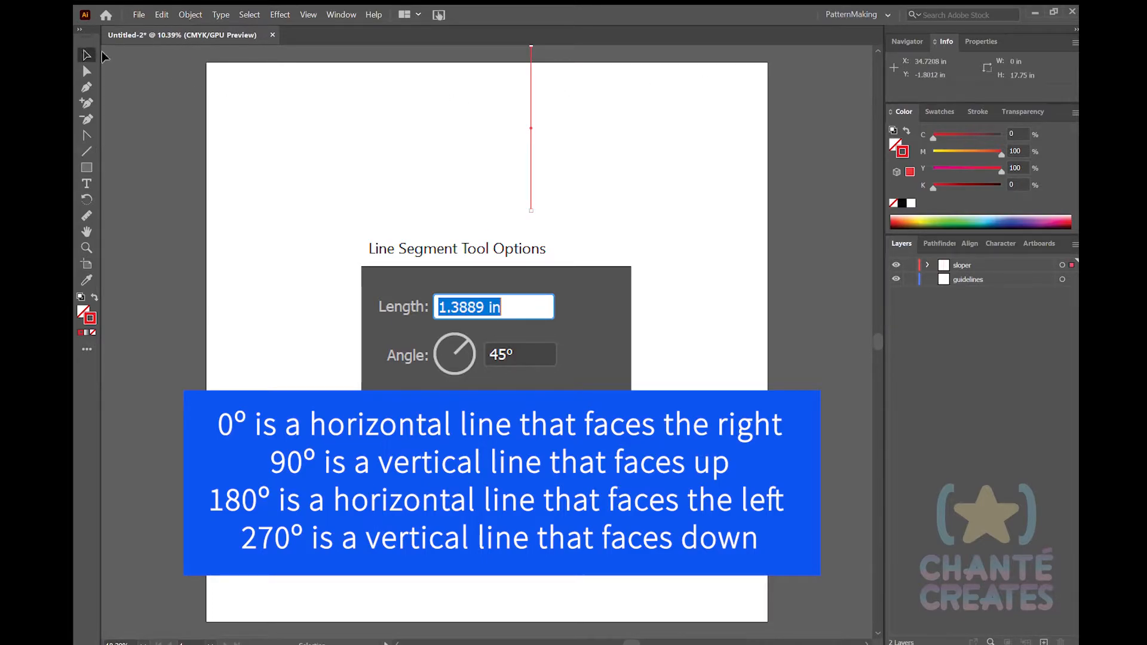
left_click_drag(530, 77, 431, 234)
left_click(405, 239)
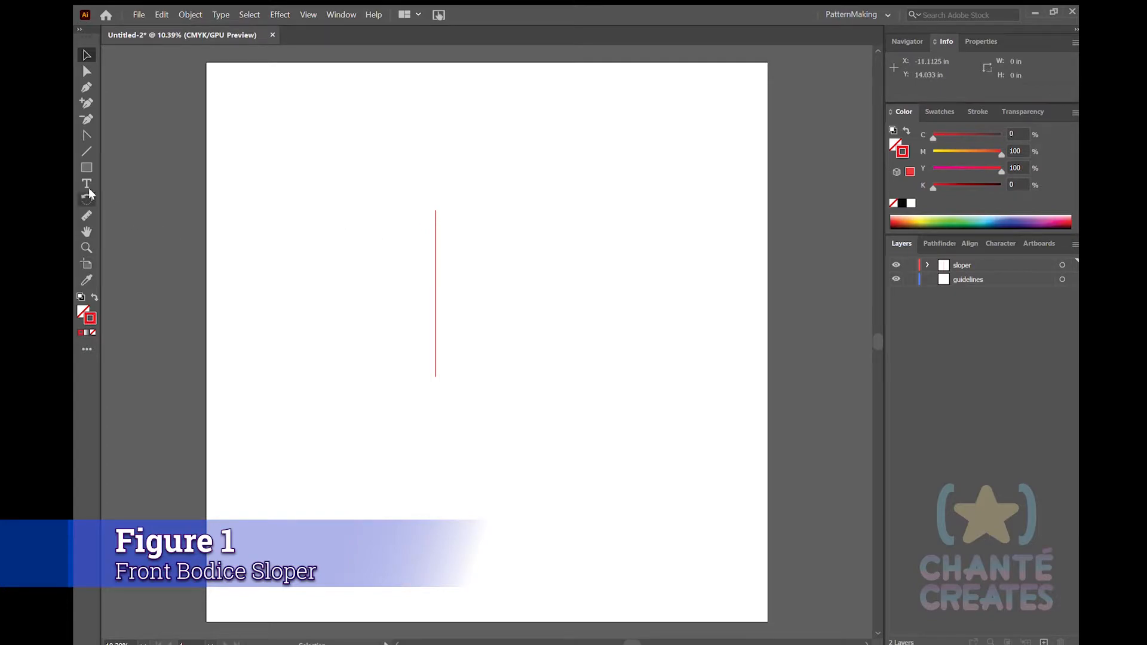
key("t")
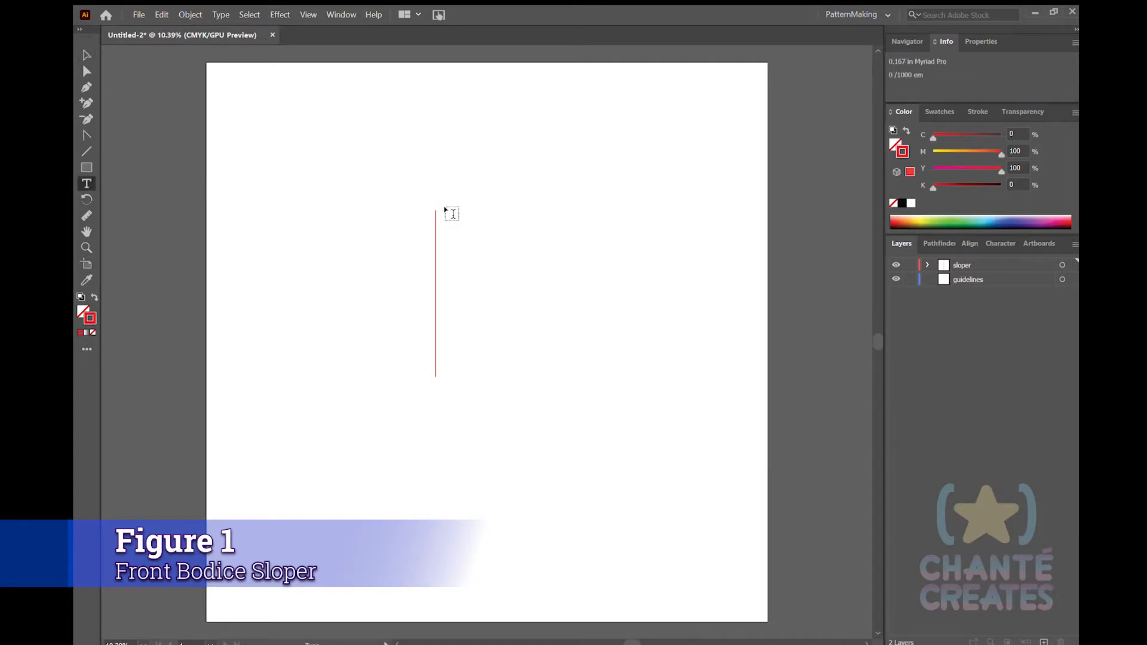
left_click(447, 209)
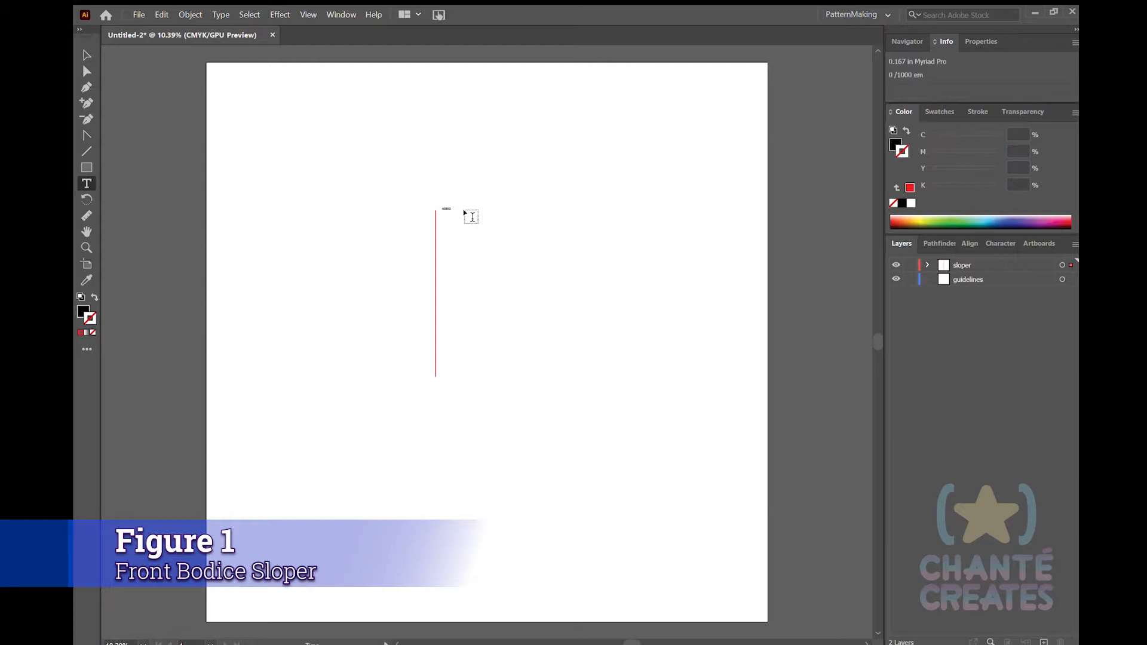
key("Escape")
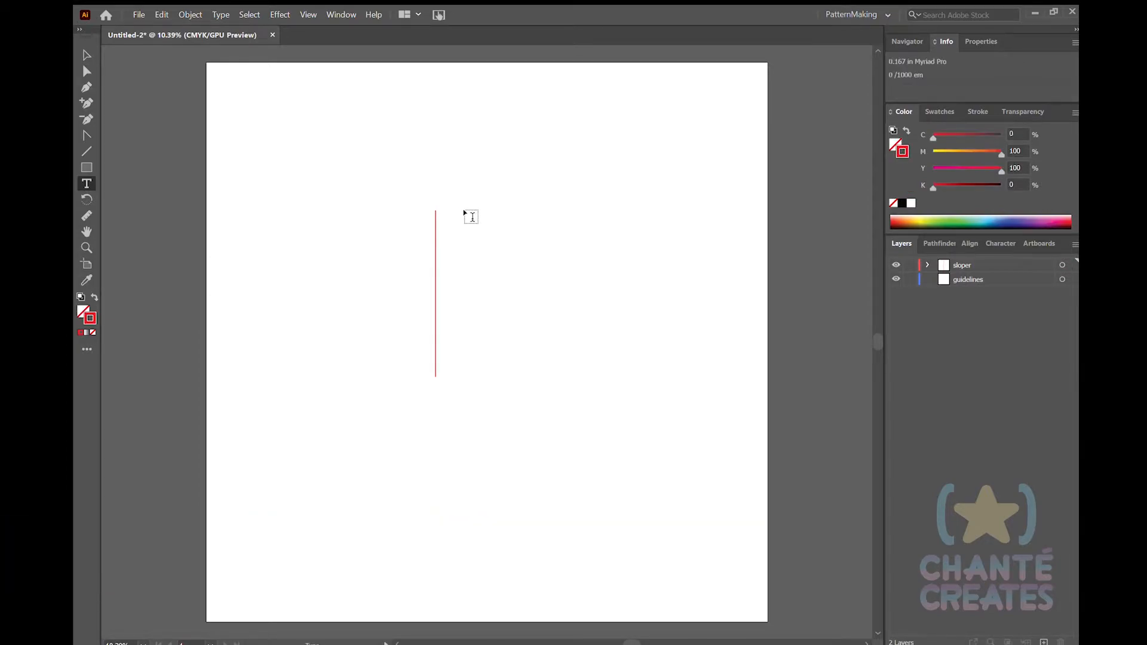
- Draw a horizontal line about 7.6 in long leftward from the vertical line's upper end, and a short vertical line down from its far end
left_click(86, 151)
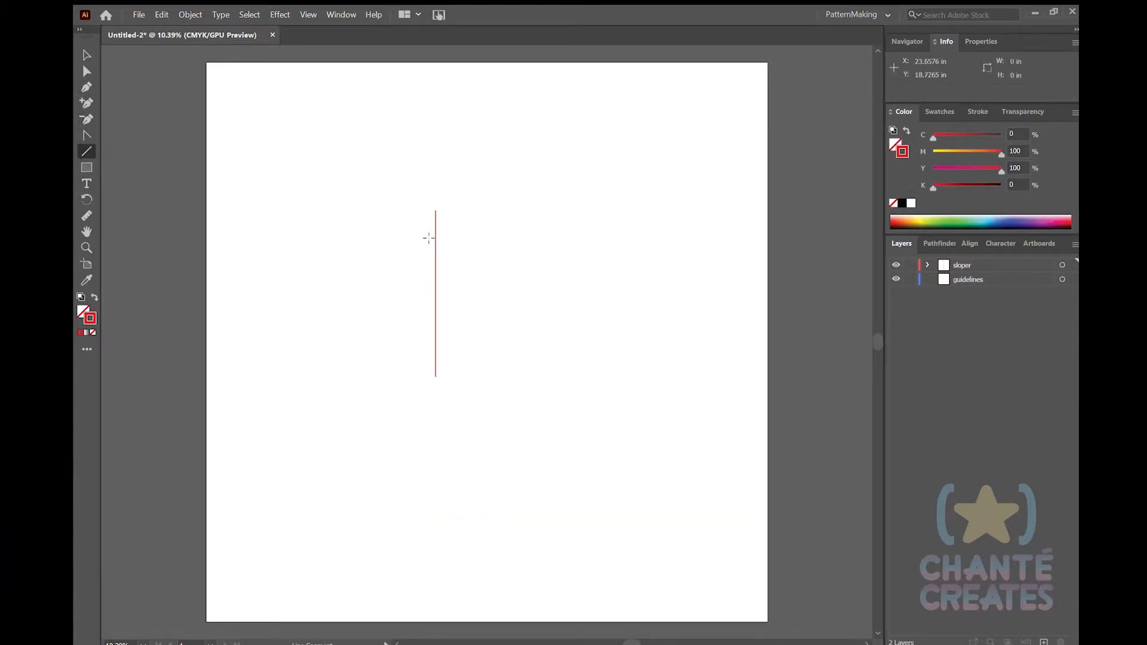
left_click(431, 205, "ctrl")
left_click(435, 211)
left_click_drag(364, 211, 364, 239)
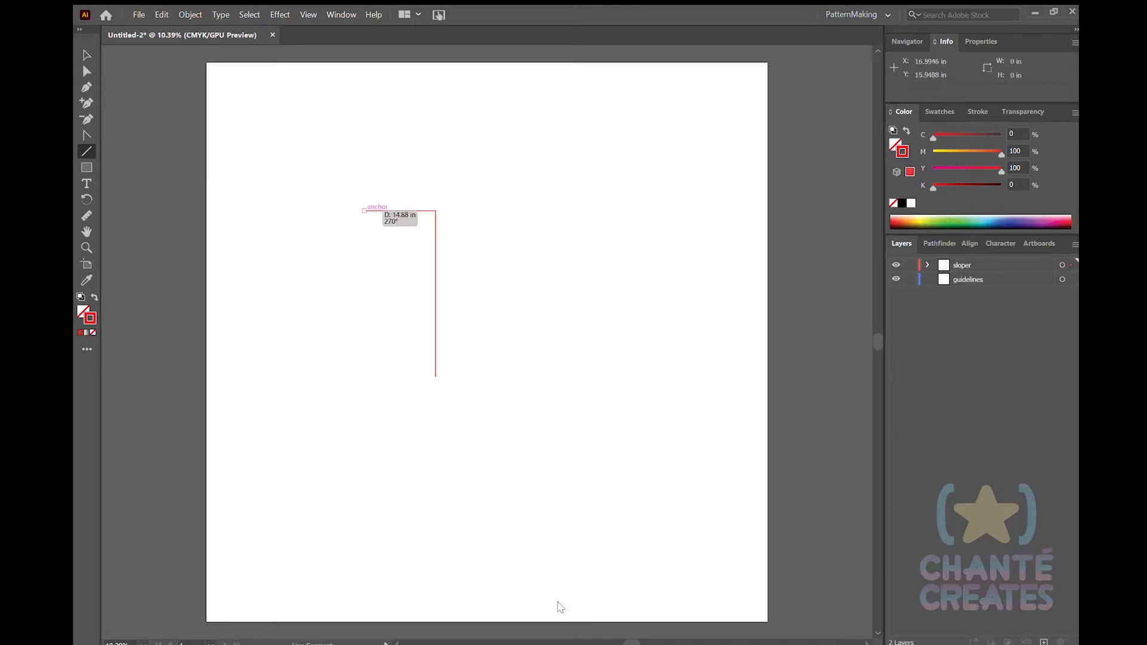
left_click(364, 288, "ctrl")
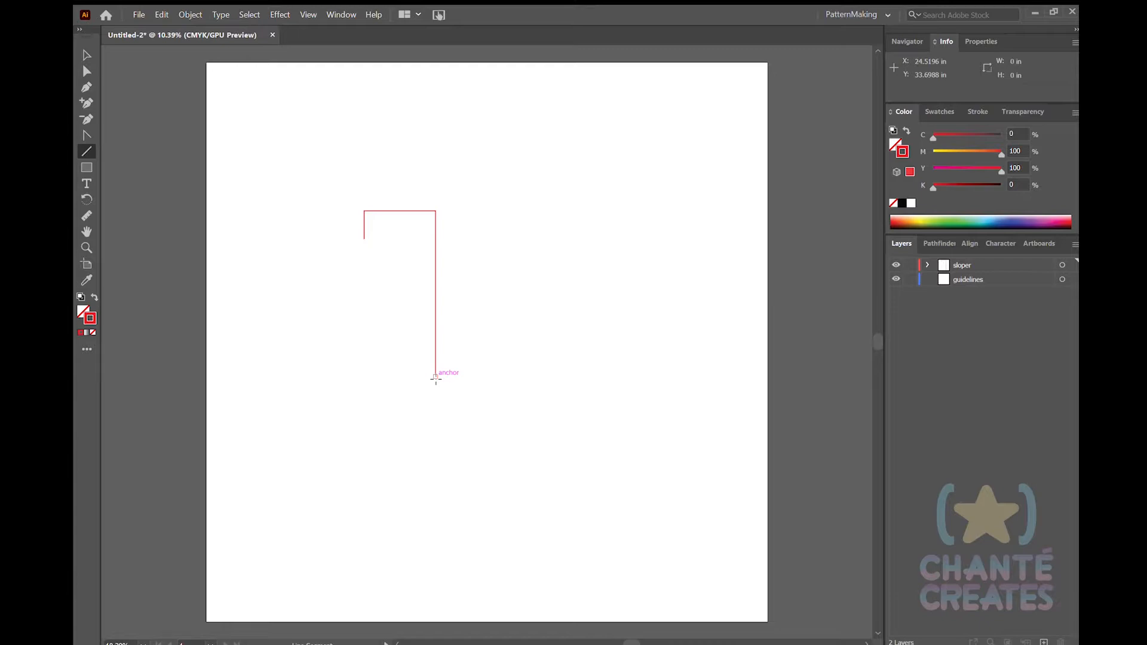
- Draw a 10.25 in horizontal base line leftward from the long vertical line's lower end
left_click(435, 376)
left_click(564, 595)
- Draw a short horizontal neck line leftward from the long vertical line, and an 11 in side line up from the base line's left end
left_click(407, 256, "ctrl")
left_click_drag(435, 237, 398, 237)
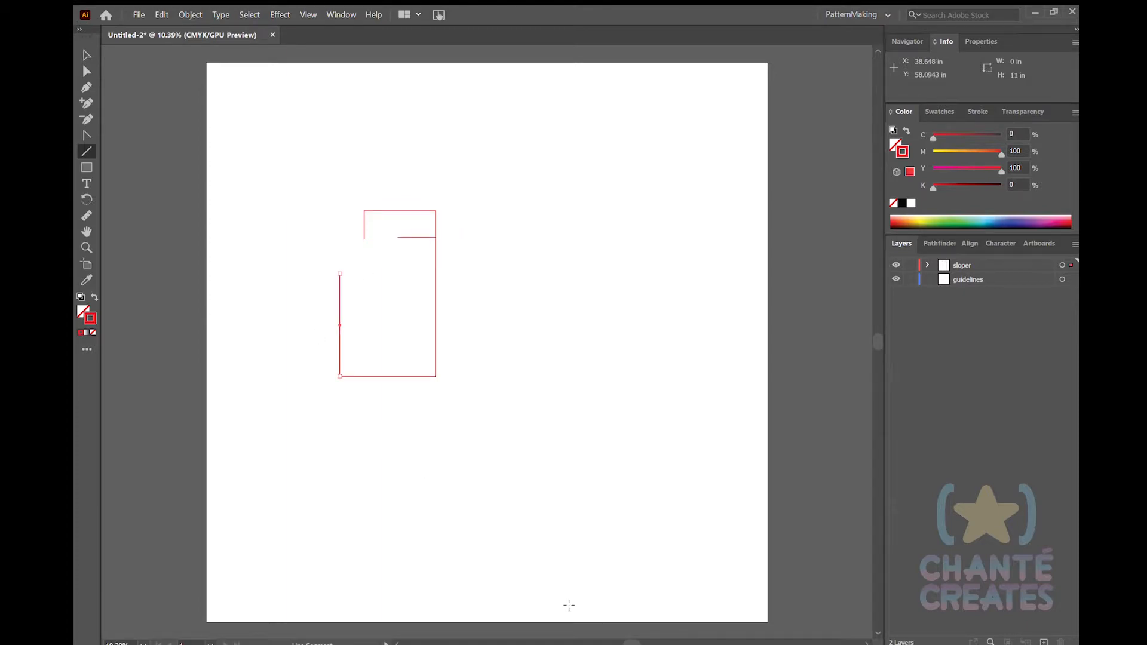
left_click(374, 409, "ctrl")
- Draw a diagonal about 17.87 in long from the base line's right corner to the short vertical line, and add an anchor point partway along it
left_click_drag(436, 293, 513, 308)
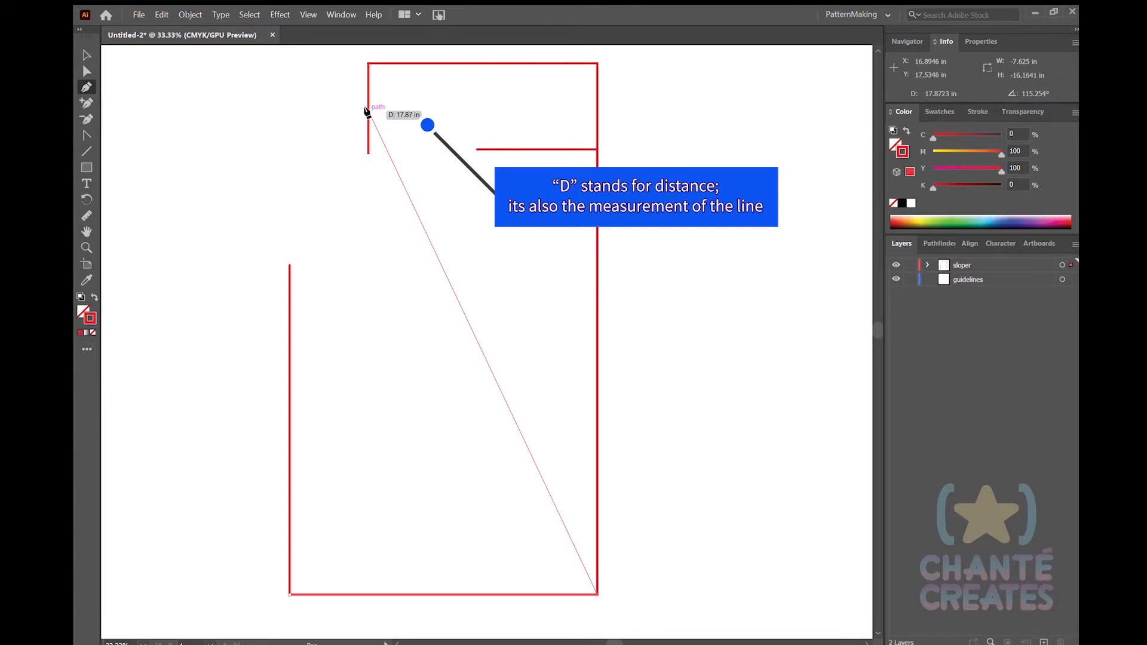
left_click(366, 111)
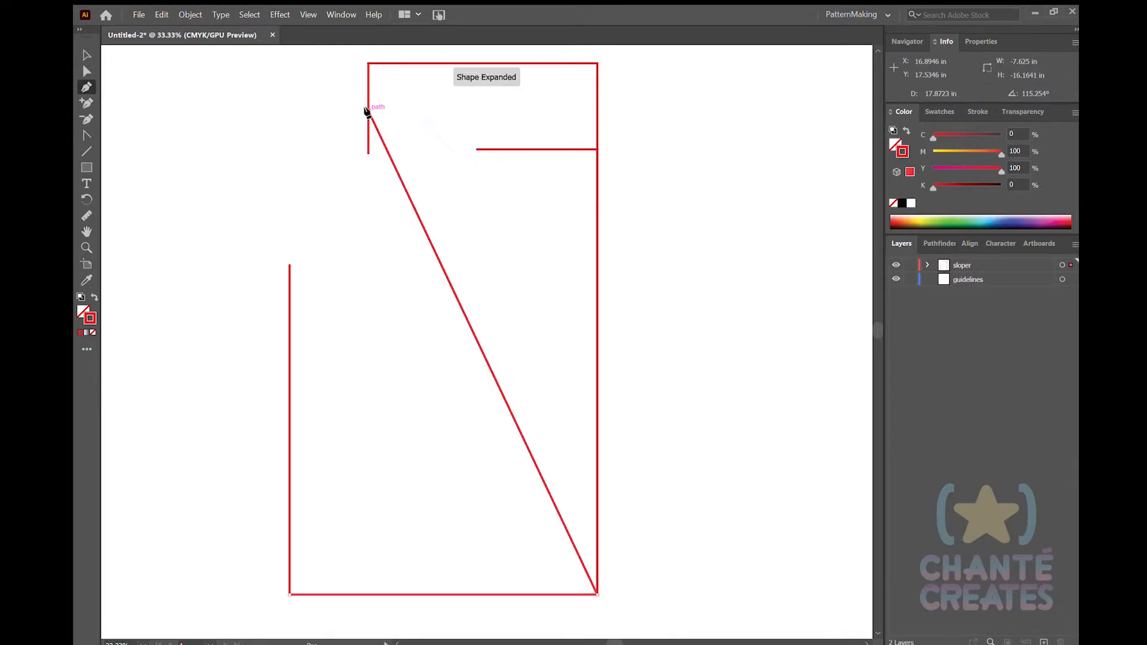
left_click(487, 364)
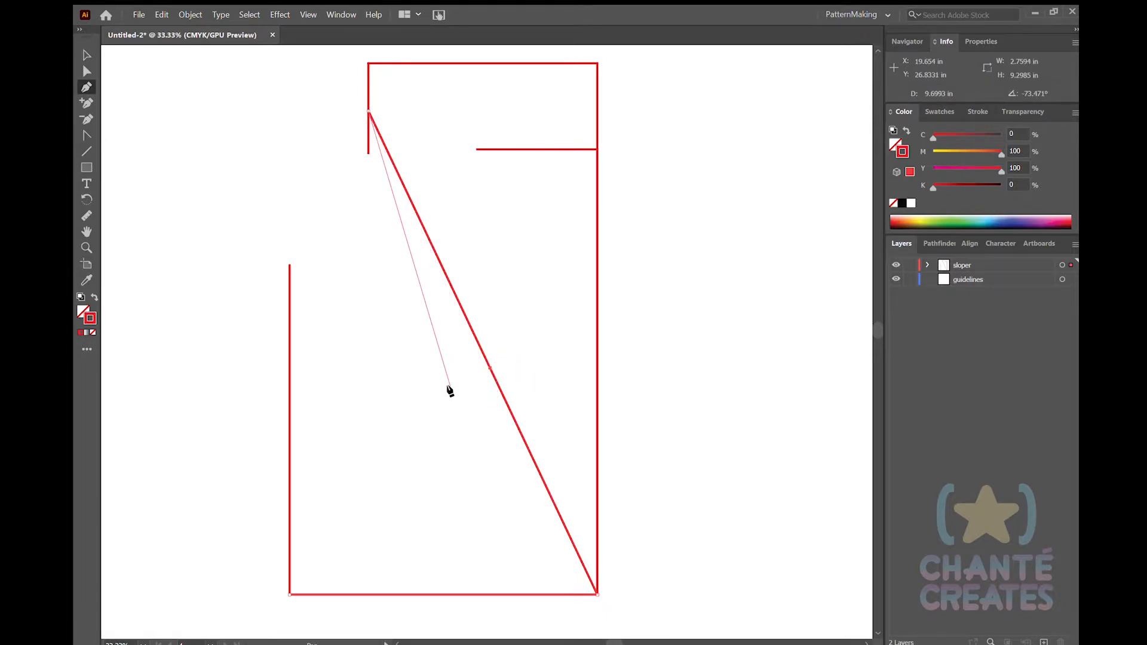
key("Escape")
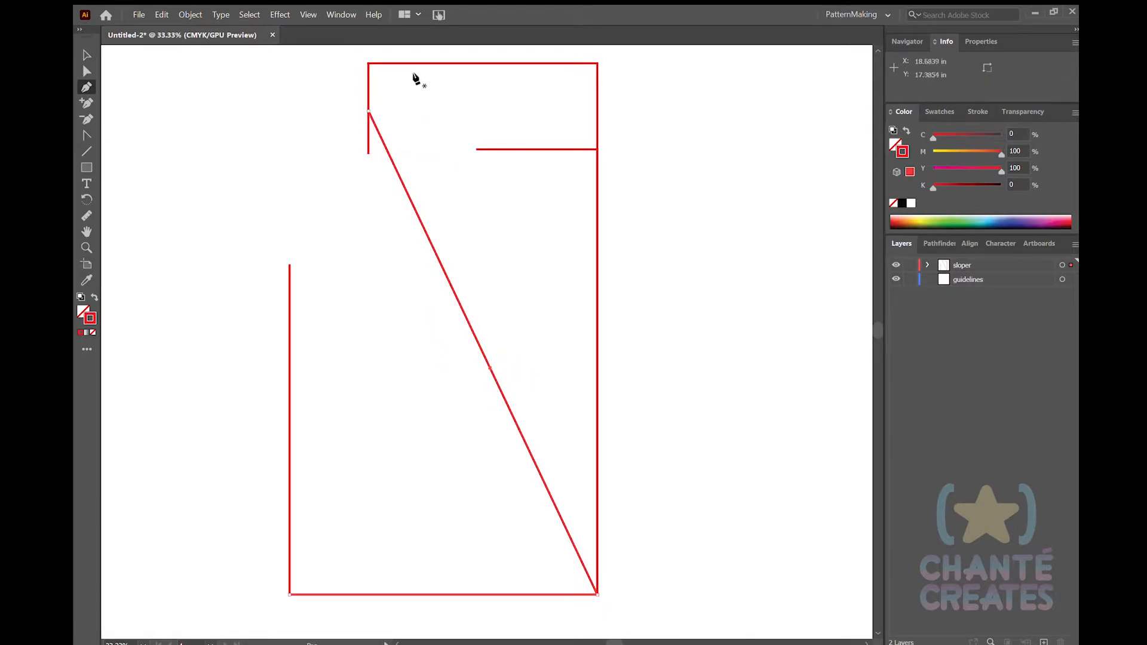
- Draw a connected path from the diagonal's upper end to the upper horizontal line, continuing down to the short neck line
left_click(368, 111)
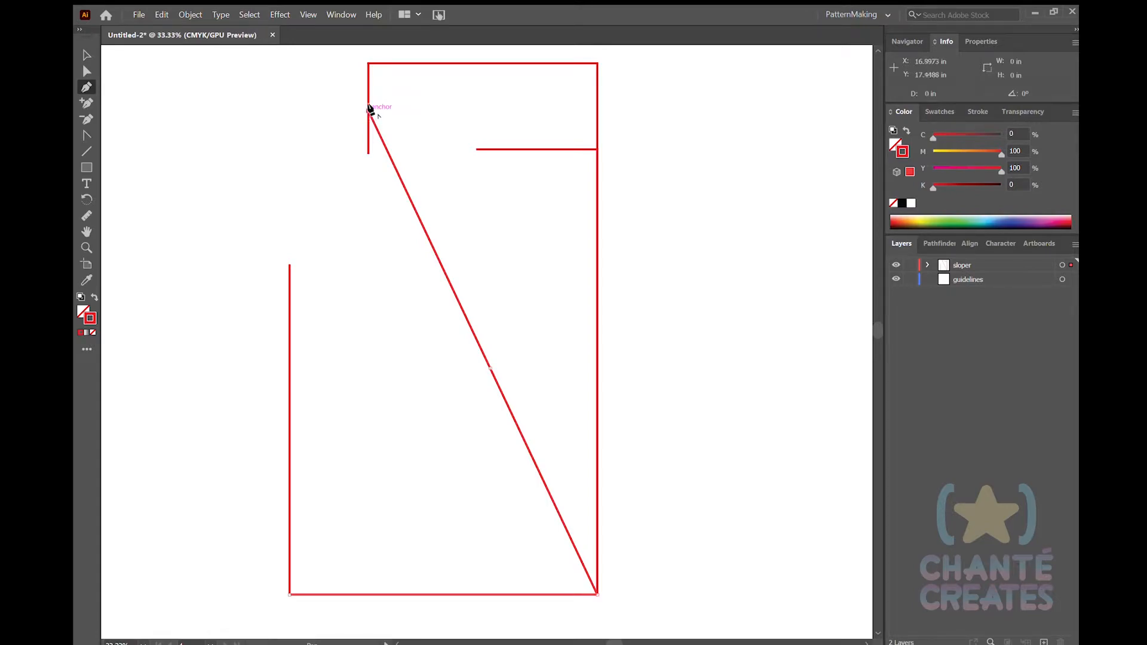
left_click(517, 63)
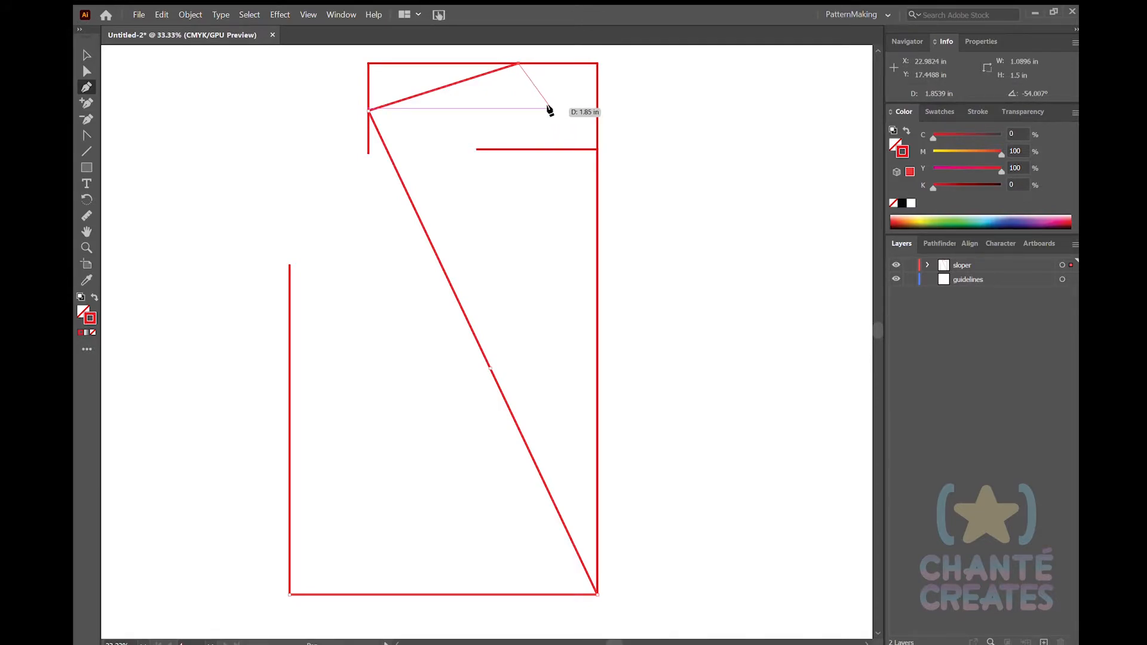
left_click(553, 149)
- Draw a small square about 0.54 in wide beneath the peak of the shoulder and neck path
key("m")
scroll(548, 310, "up", 2)
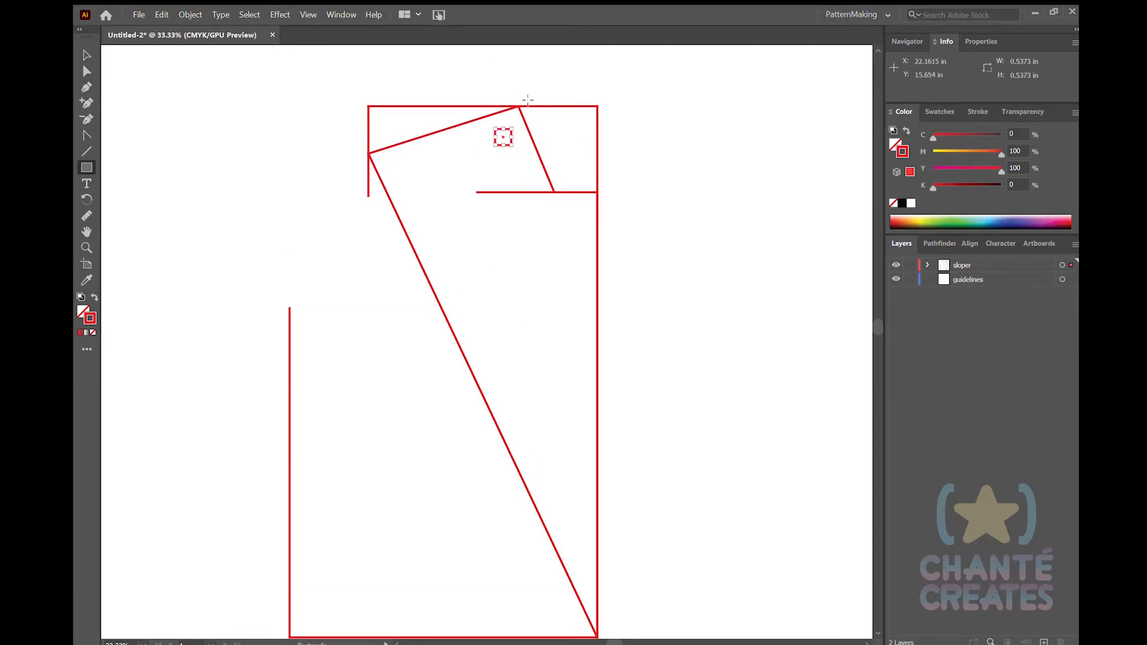
scroll(512, 208, "up", 1)
scroll(513, 208, "up", 4)
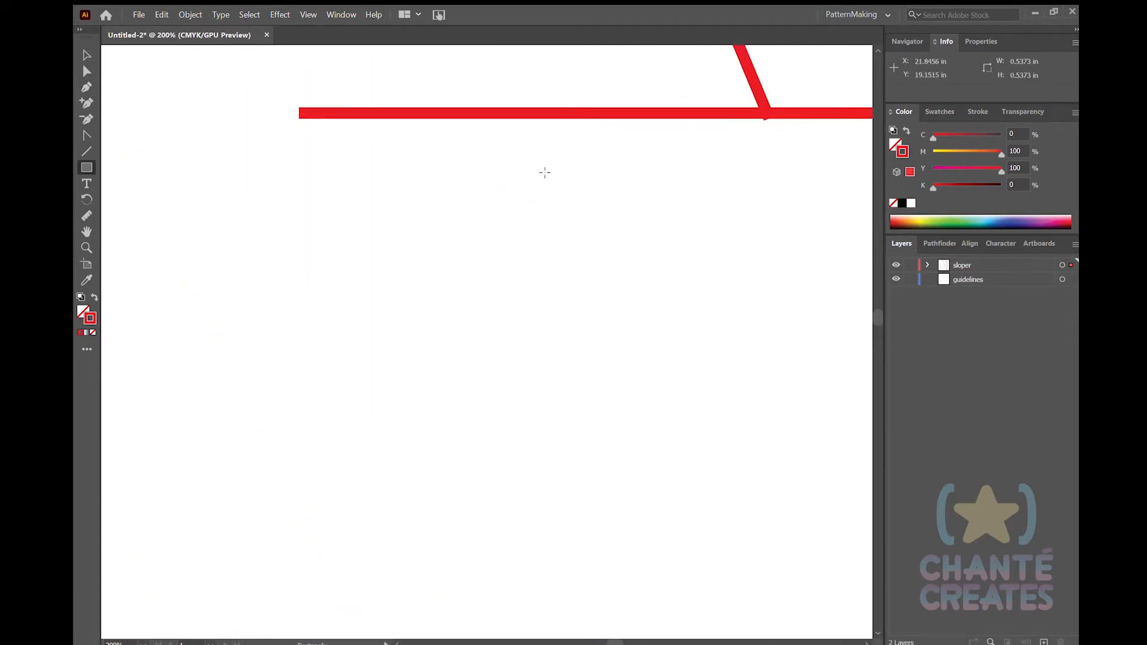
left_click_drag(548, 154, 478, 527)
left_click_drag(497, 205, 567, 386)
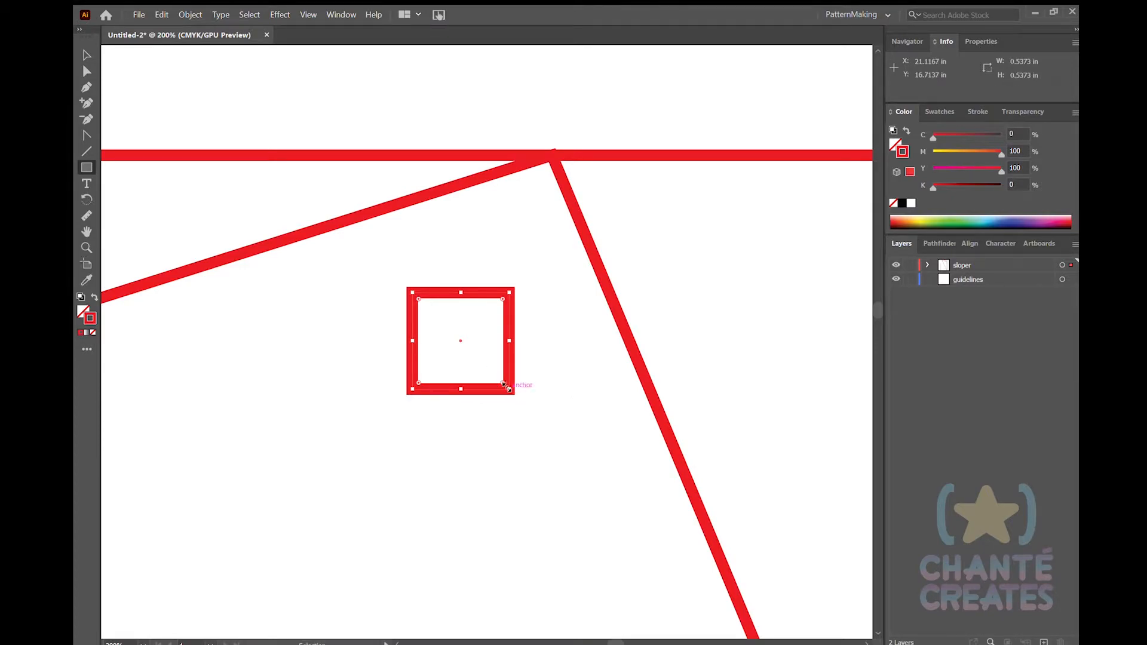
- Rotate the small square and fit it into the corner between the shoulder and neck lines to check for a right angle
left_click_drag(504, 383, 439, 397)
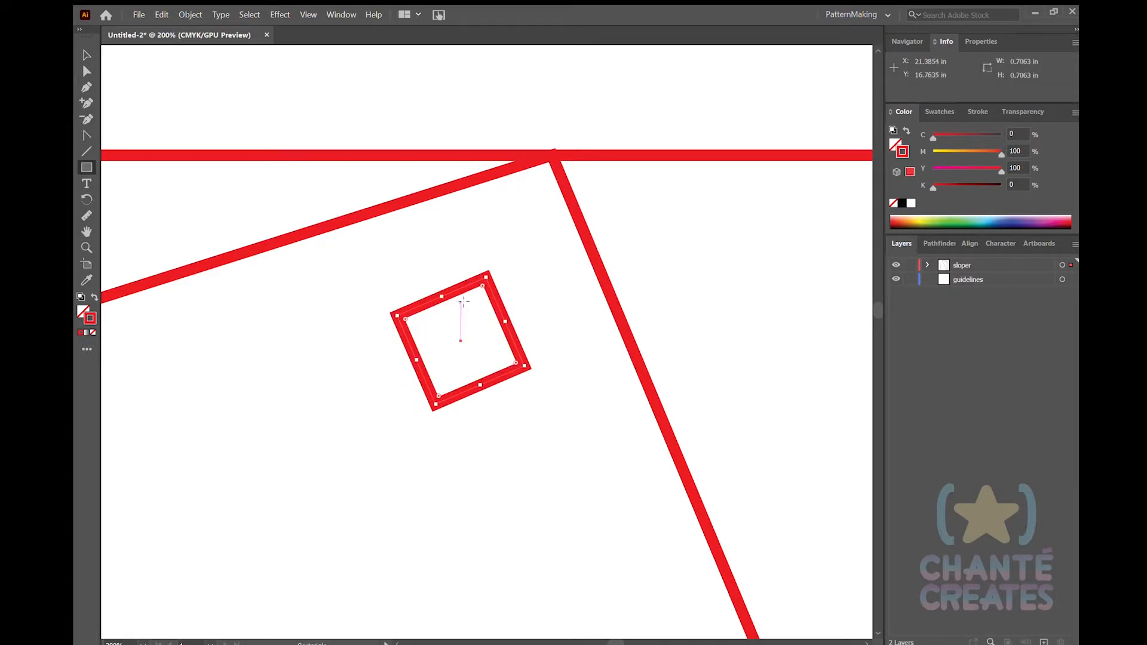
left_click_drag(467, 281, 521, 174)
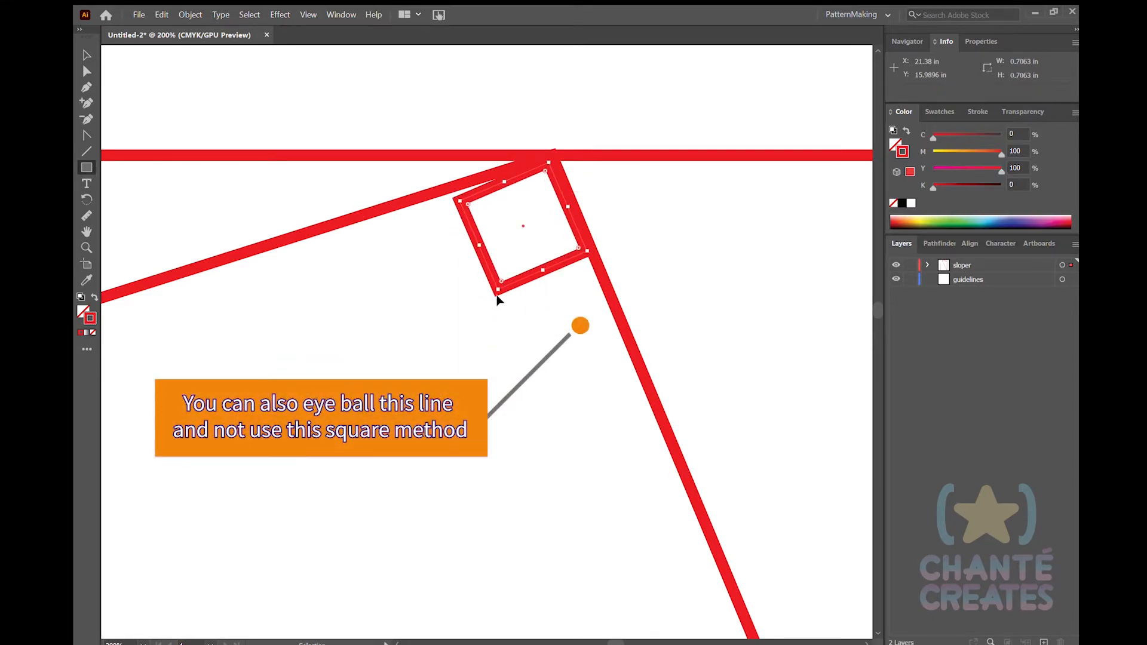
left_click_drag(488, 293, 490, 293)
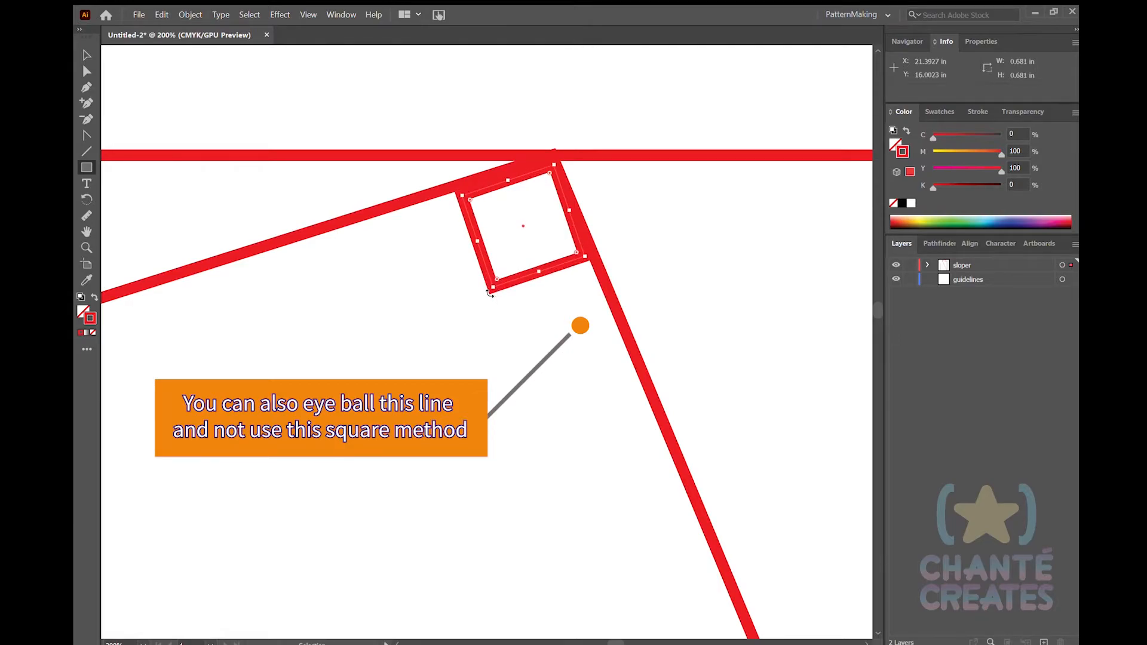
left_click(529, 314)
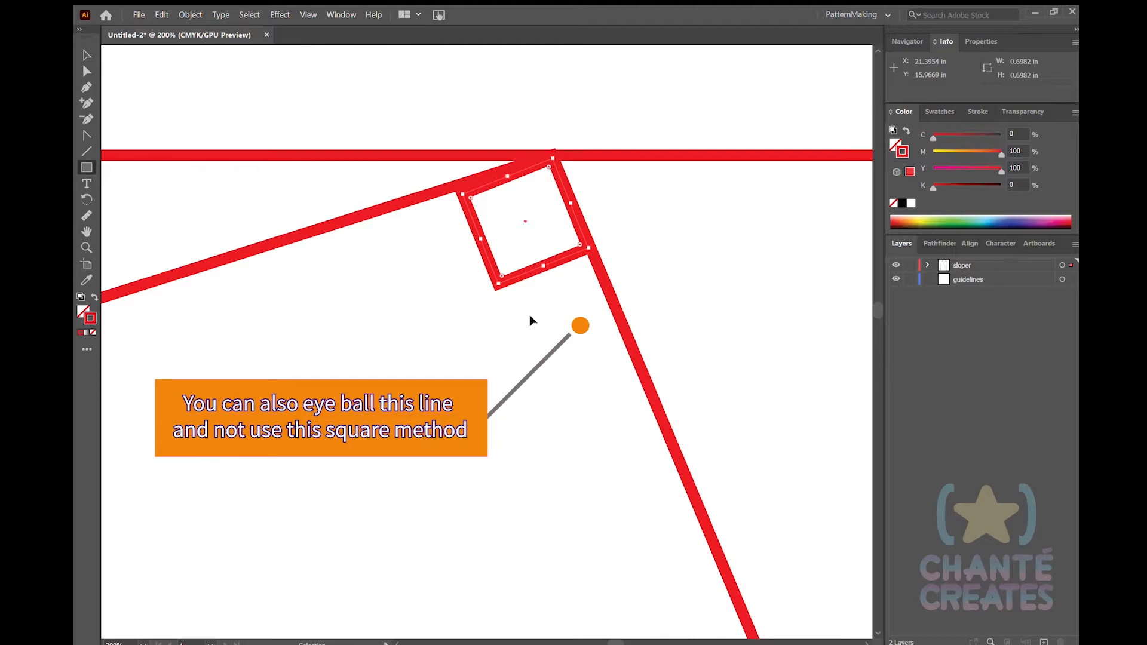
left_click(514, 278)
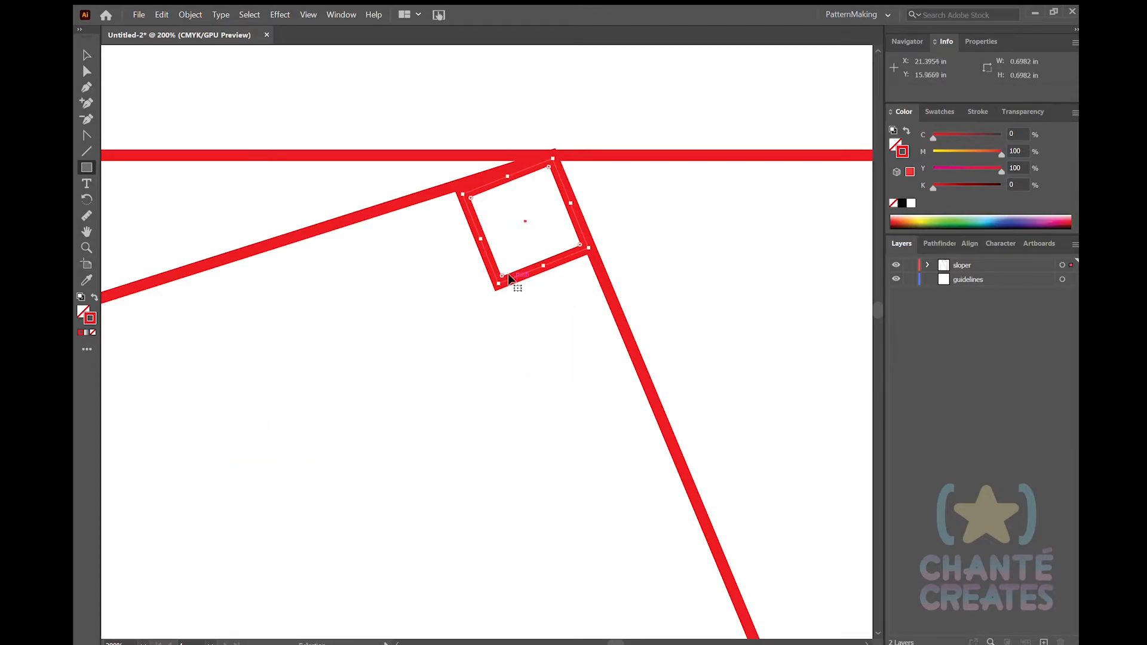
- Delete the small checking square from the shoulder corner
key("ctrl+minus")
key("ctrl+minus")
key("ctrl+minus")
key("ctrl+minus")
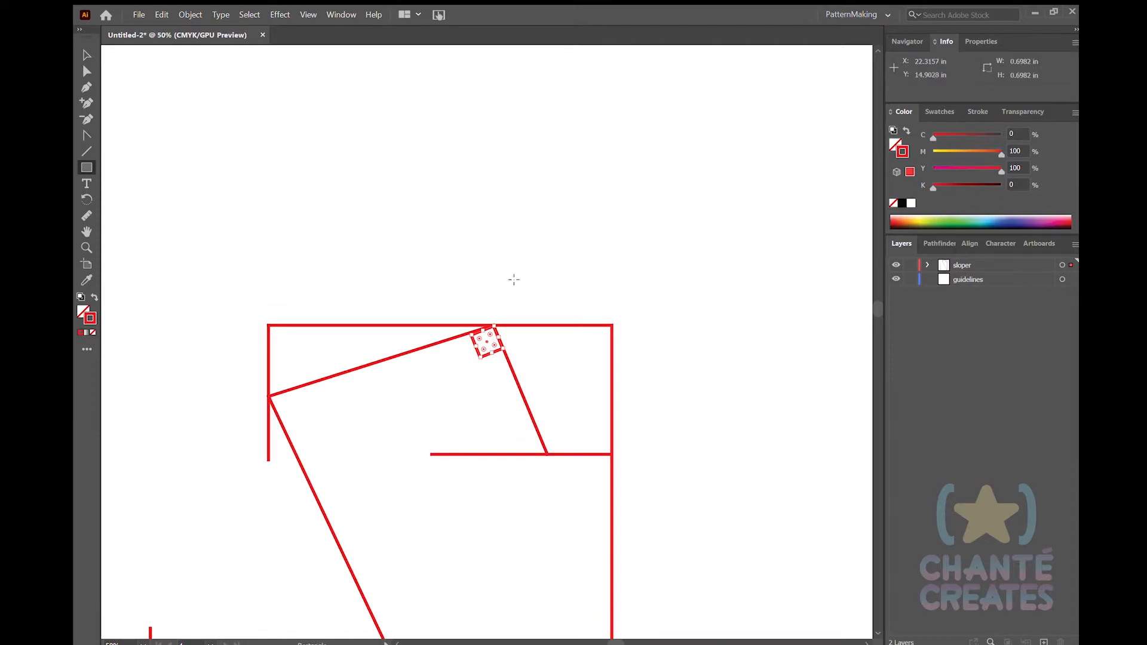
key("Delete")
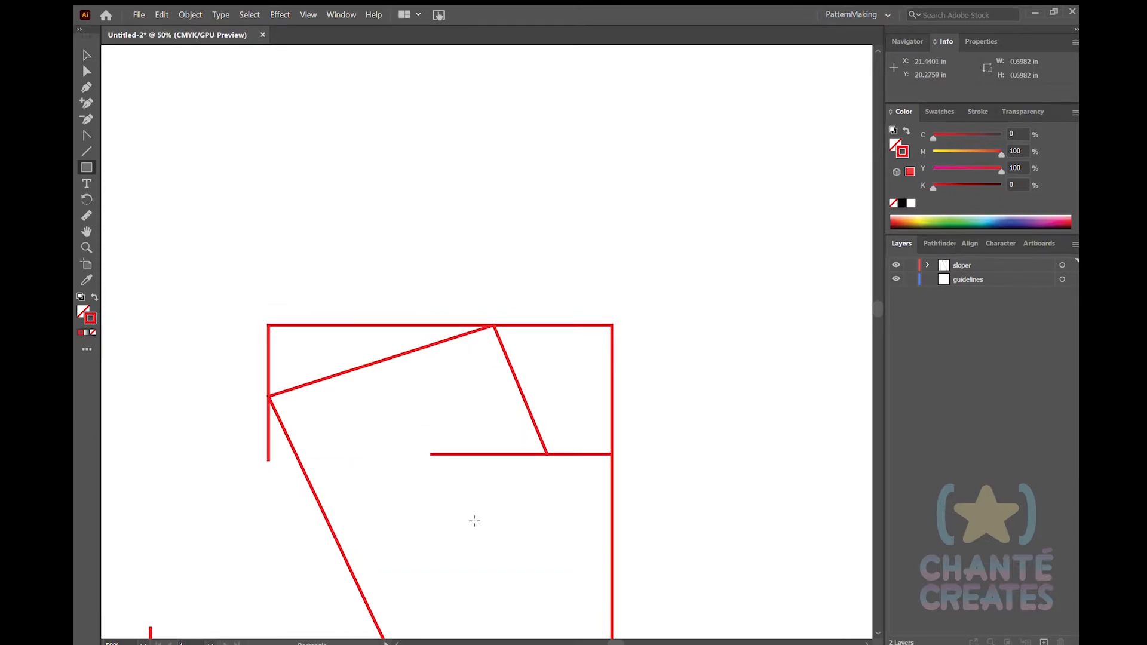
- Draw a 4.125 in horizontal line at the diagonal's middle anchor point and nudge it left until its right end meets the long vertical line
scroll(474, 520, "down", 5)
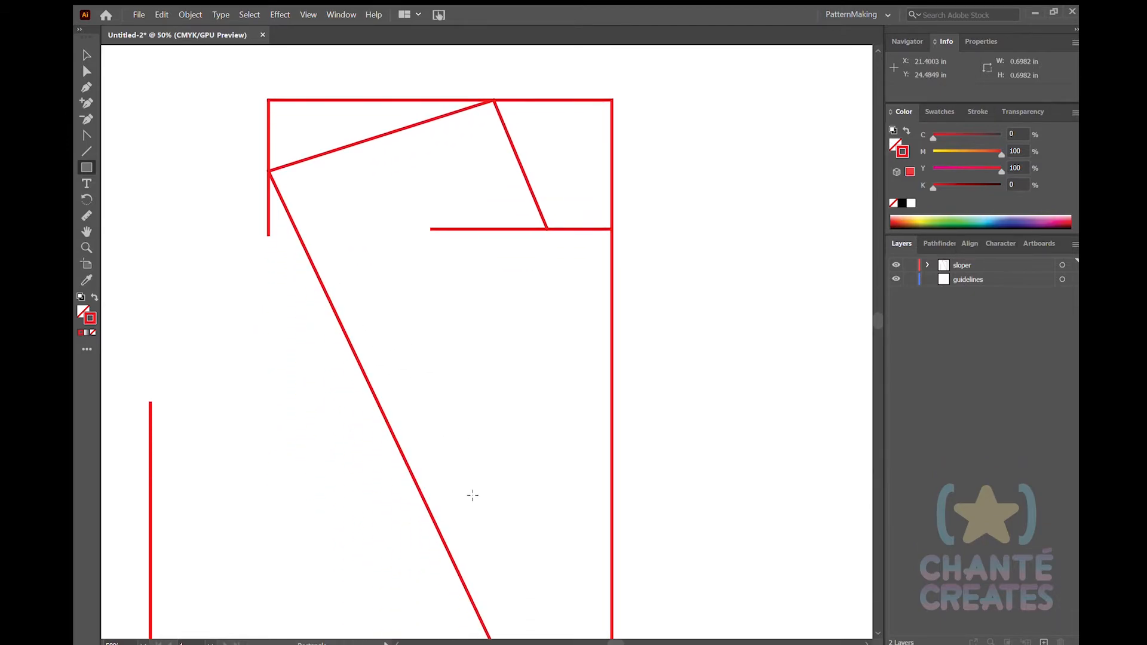
scroll(472, 495, "down", 1)
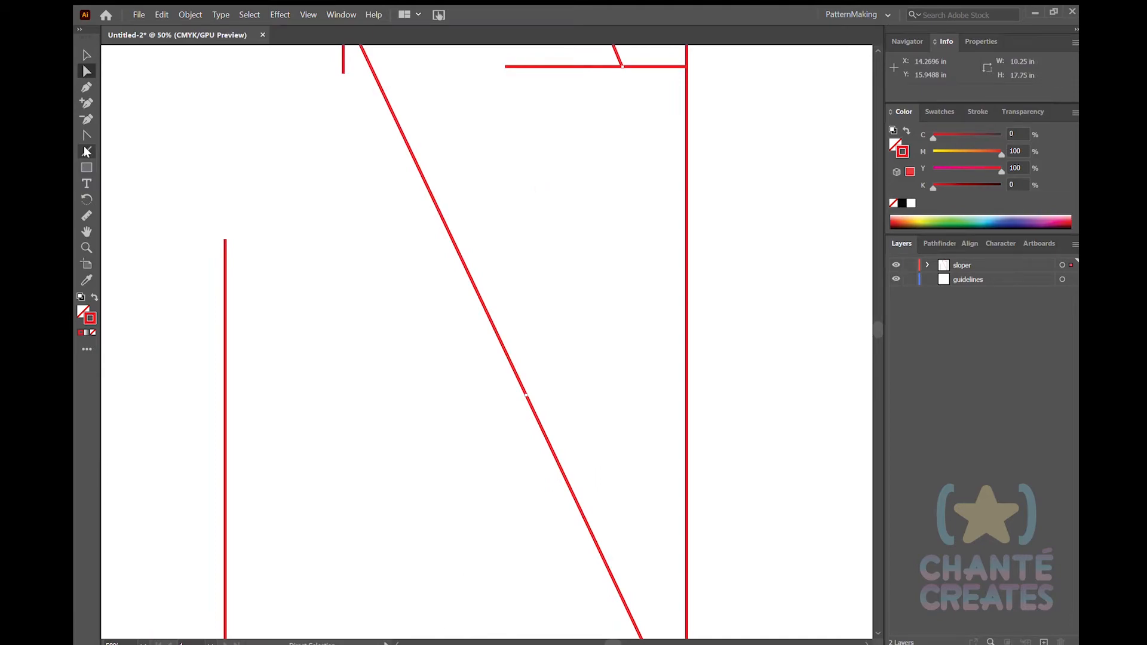
left_click(87, 152)
left_click(567, 524)
left_click(79, 49)
key("Left")
key("Left")
key("Left")
key("Left")
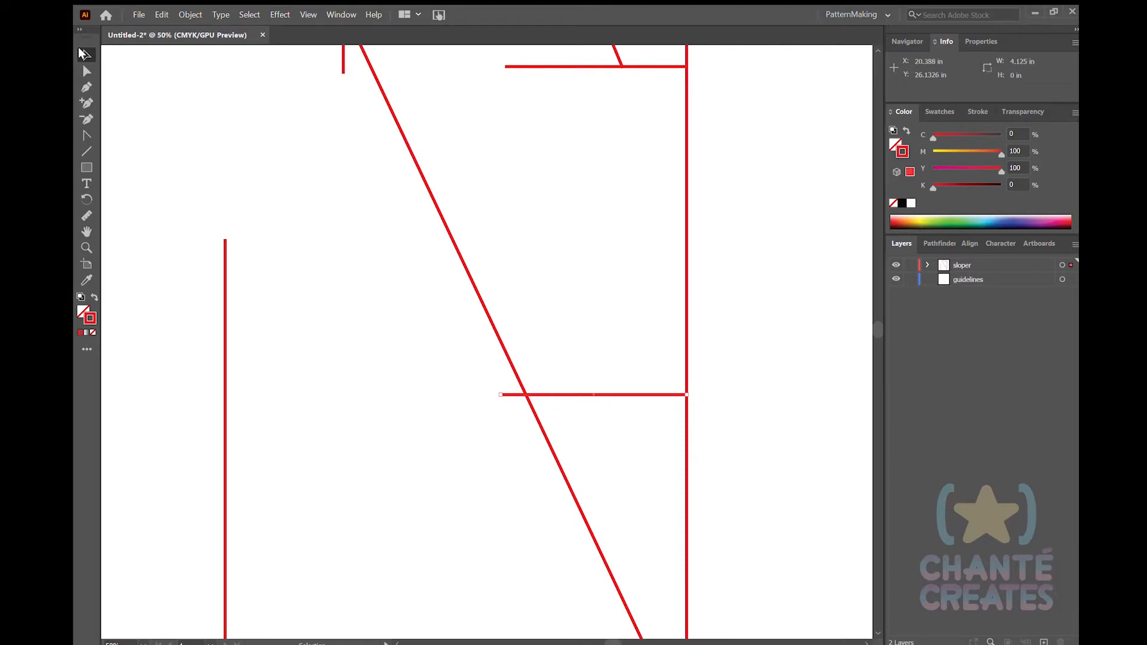
- Measure the distance along the centre front between the neck guideline and the 4.125 in horizontal guideline
left_click(500, 412)
scroll(736, 414, "up", 5)
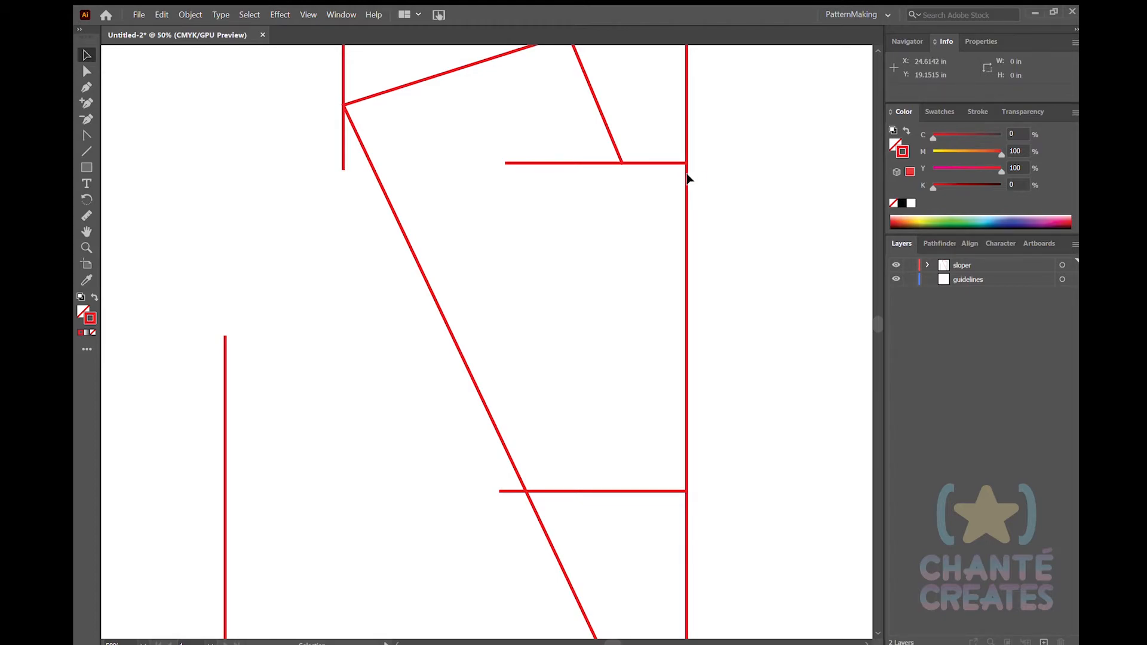
key("backslash")
left_click(87, 215)
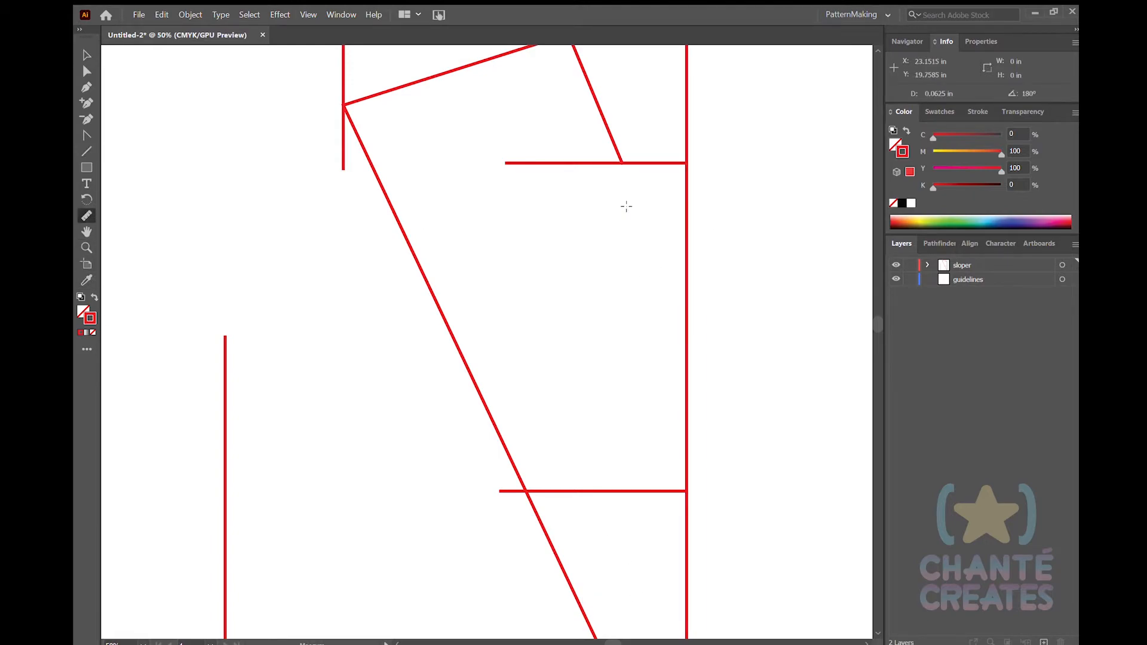
left_click_drag(686, 162, 686, 491)
- Draw a 3.7 in vertical line down the centre front from the neck guideline and a horizontal guideline leftward from its lower end
key("backslash")
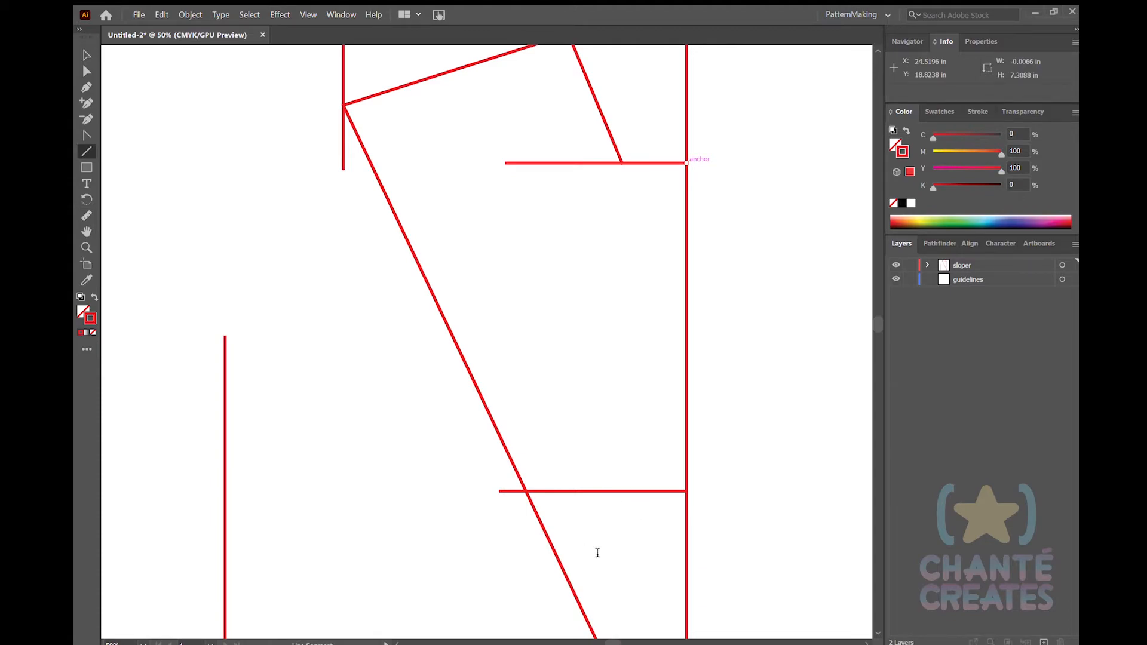
left_click(560, 599)
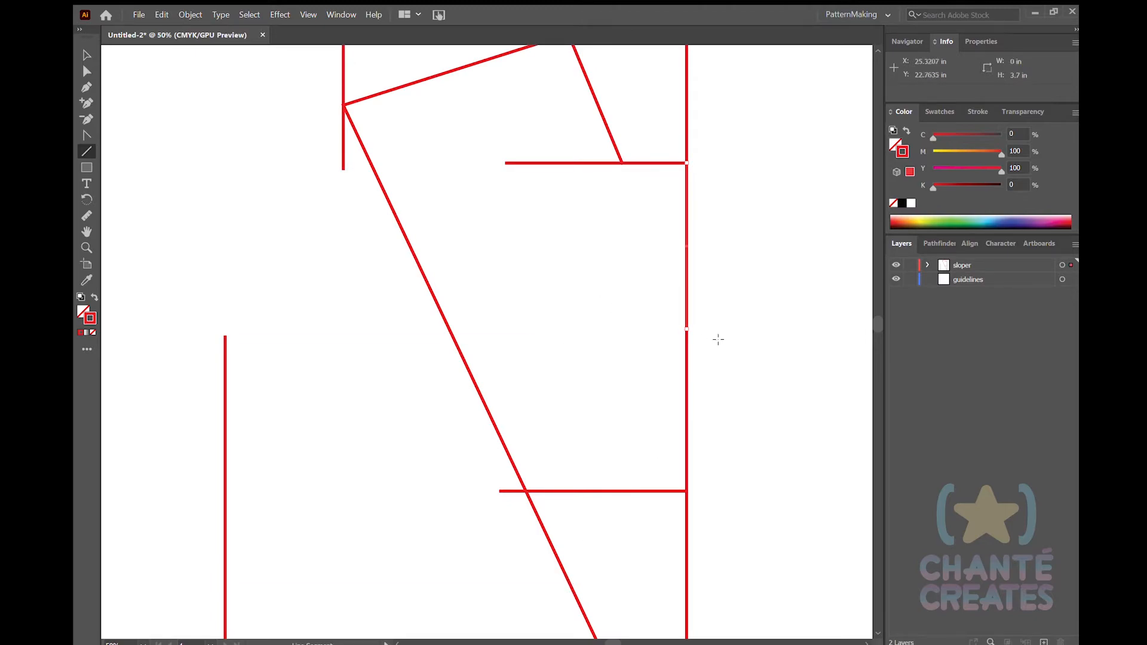
left_click_drag(684, 328, 370, 328)
- Draw a 4 in vertical line at the new horizontal guideline's left end and nudge it down until it is centred there
left_click(566, 599)
key("Down")
key("Down")
key("Down")
key("Down")
key("Down")
key("Down")
key("Down")
key("Down")
key("Down")
key("Down")
key("Down")
key("Down")
key("Down")
key("Down")
key("Down")
key("Down")
key("Down")
key("Down")
key("Down")
key("Down")
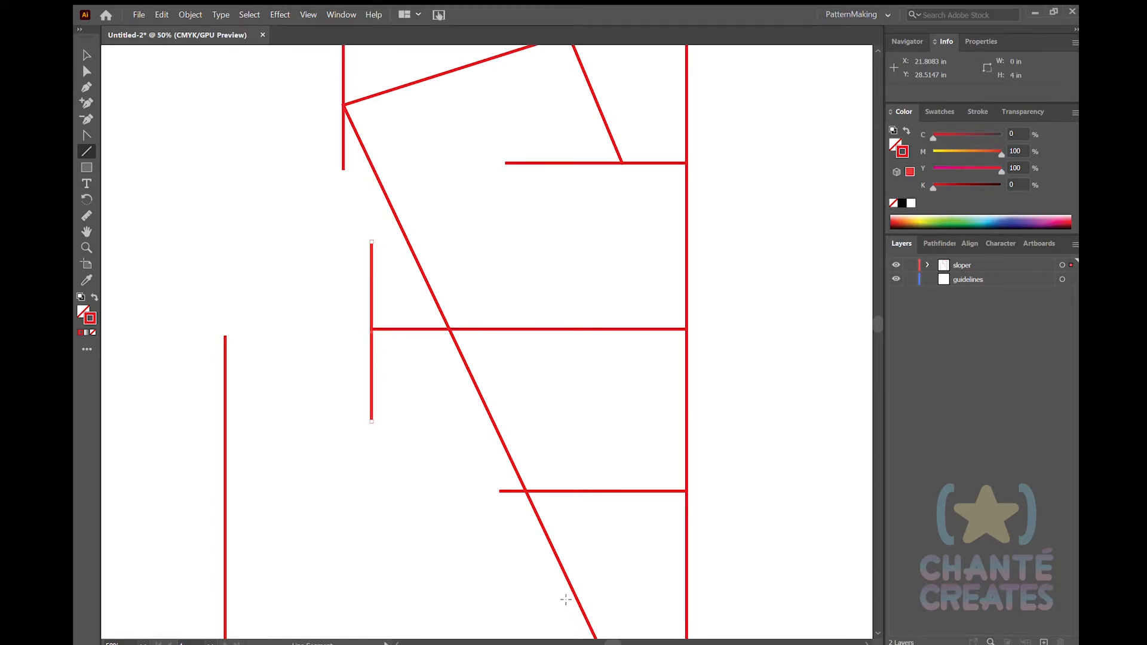
- Draw a 3.25 in line along the waist from the centre-front corner and a 0.1875 in vertical tick downward from its left end
scroll(563, 476, "down", 2)
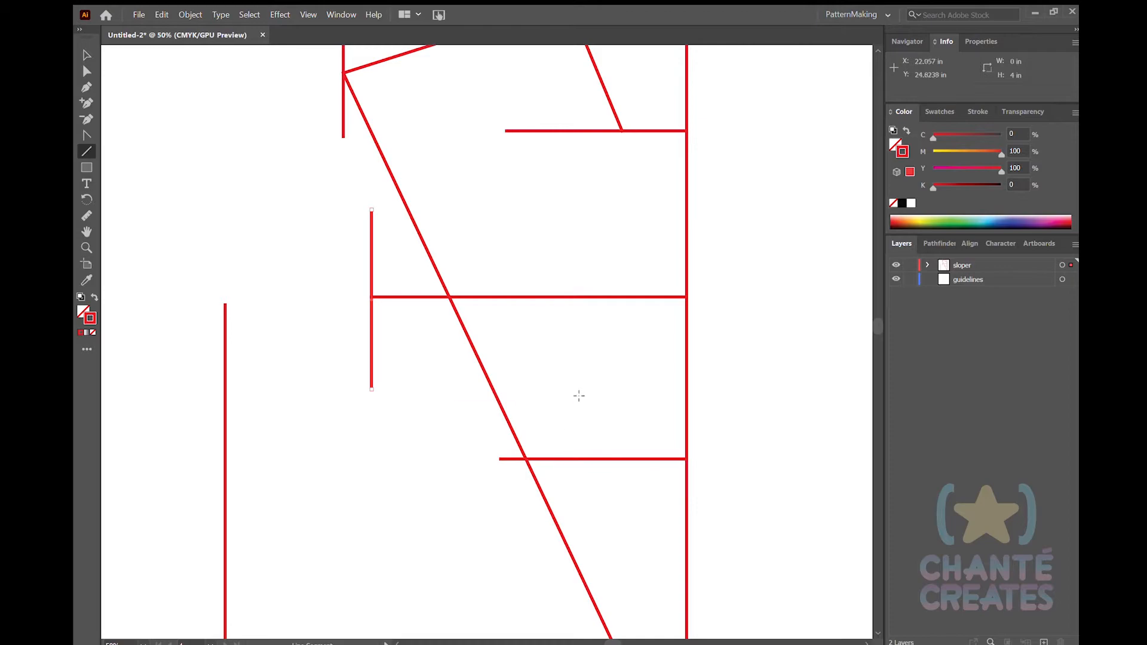
scroll(578, 400, "down", 1)
scroll(602, 428, "down", 1)
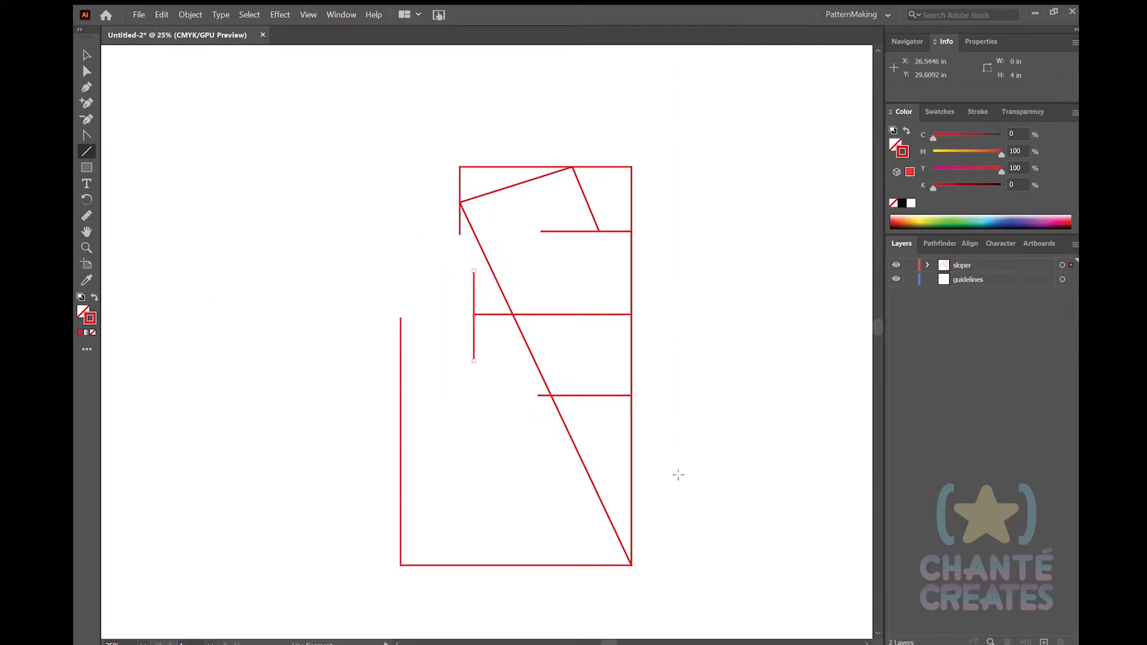
scroll(678, 475, "down", 2)
scroll(635, 504, "up", 3)
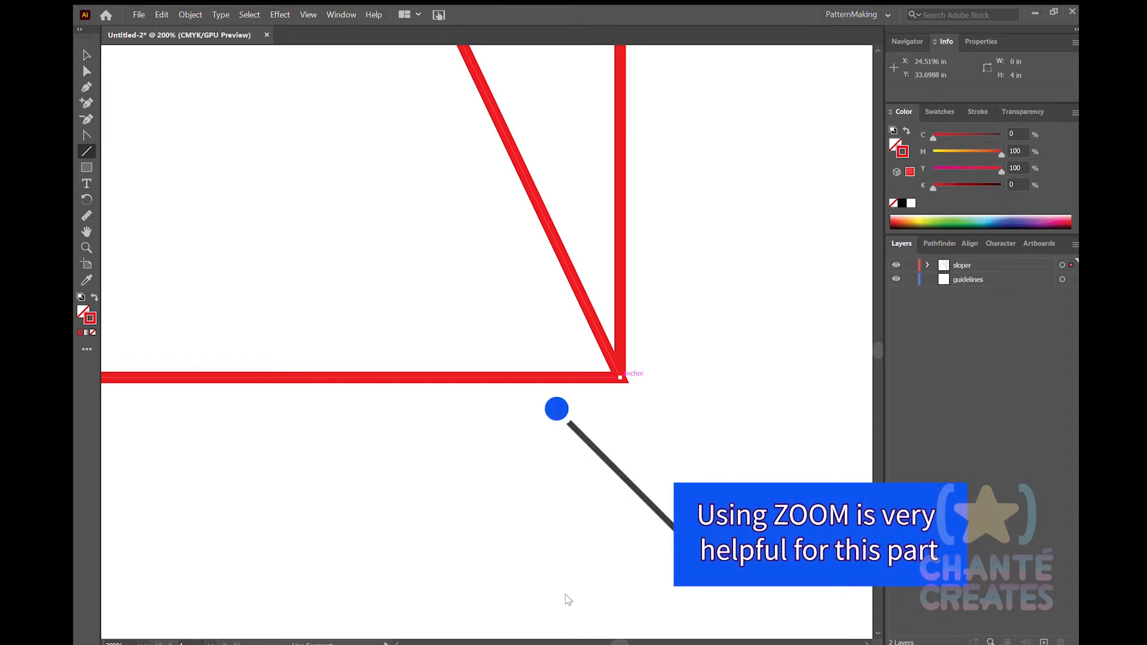
key("space")
left_click_drag(401, 511, 619, 538)
left_click(238, 428, "ctrl")
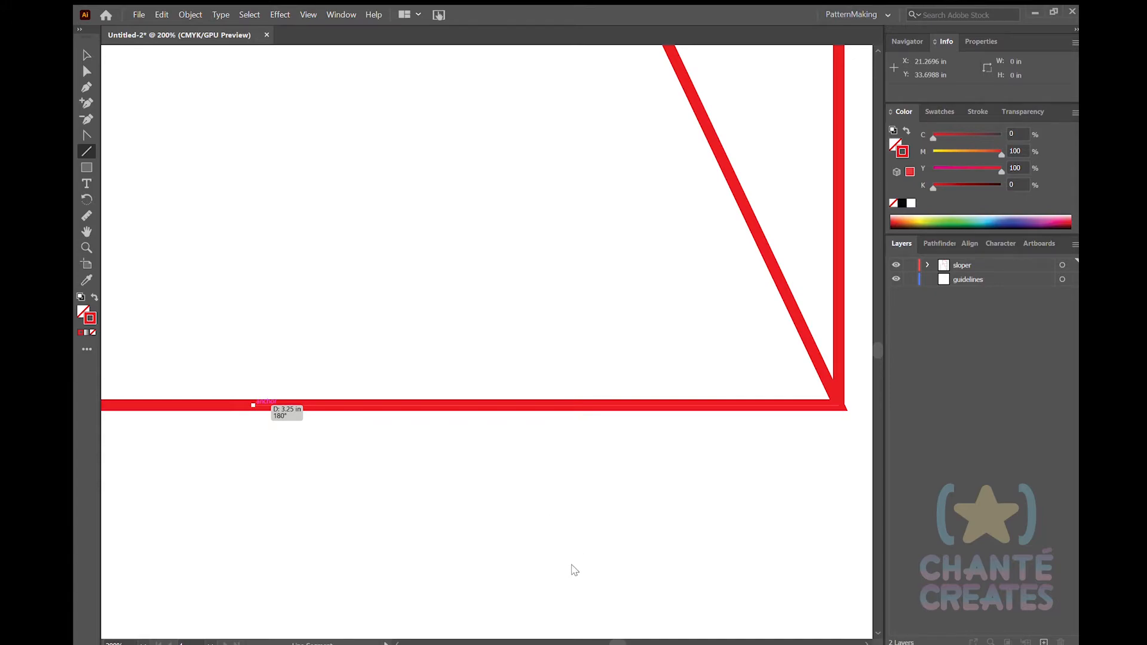
left_click_drag(253, 404, 253, 439)
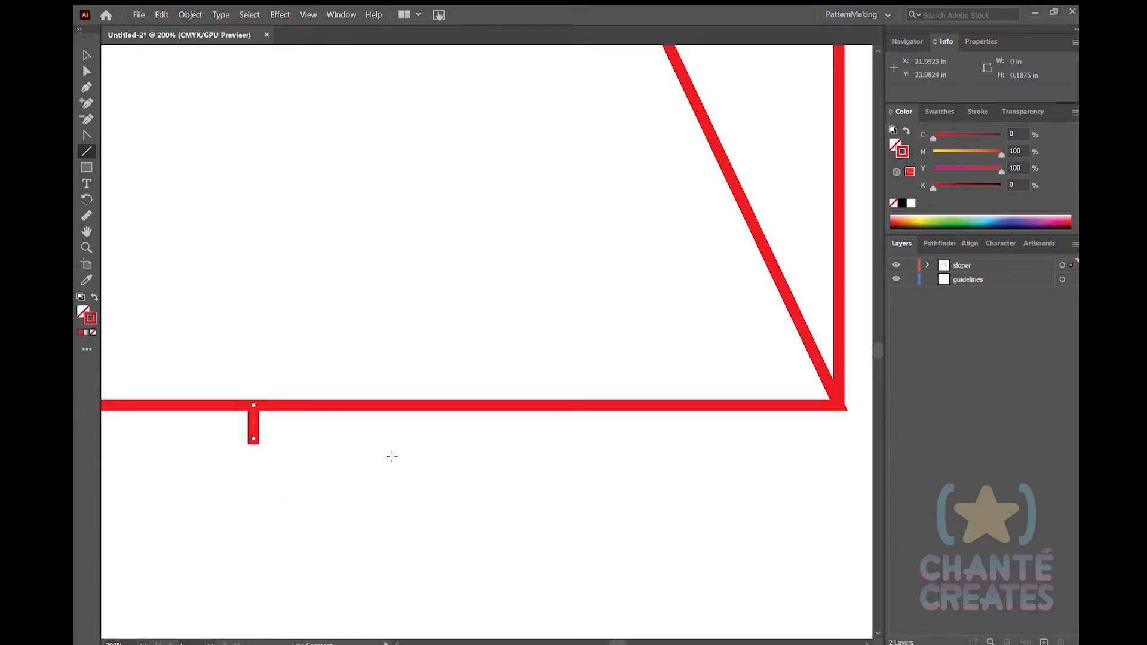
- Draw a diagonal path from the shoulder and neck peak down to the outer vertical side line
scroll(390, 458, "down", 4)
left_click_drag(328, 400, 458, 456)
left_click_drag(458, 456, 487, 477)
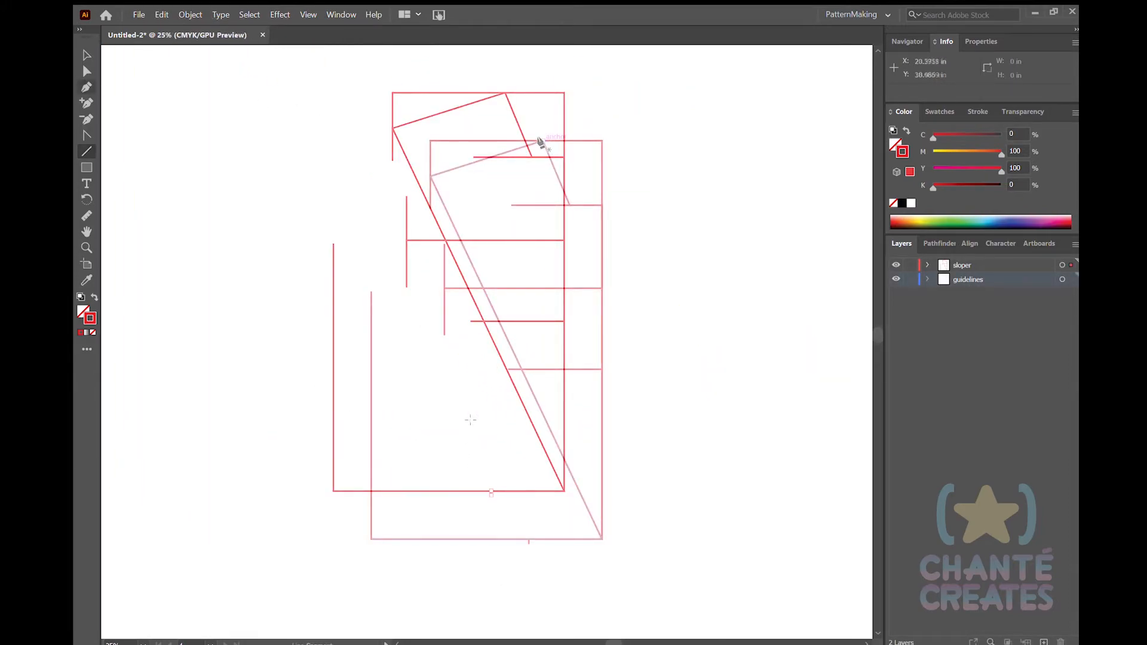
left_click(542, 141)
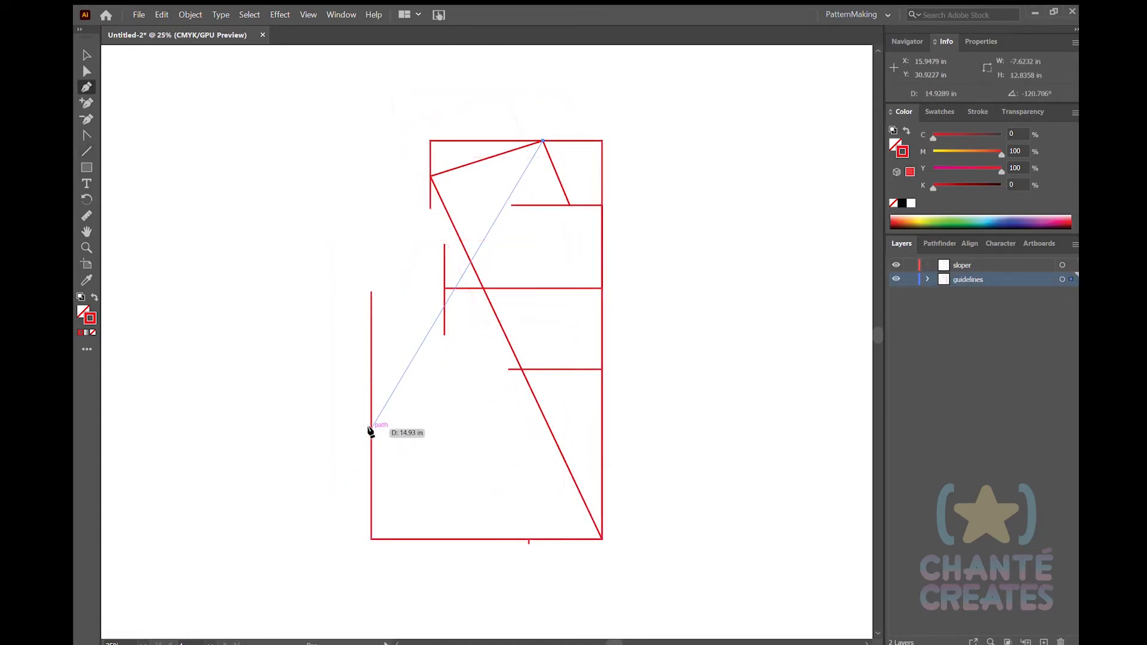
left_click(370, 483)
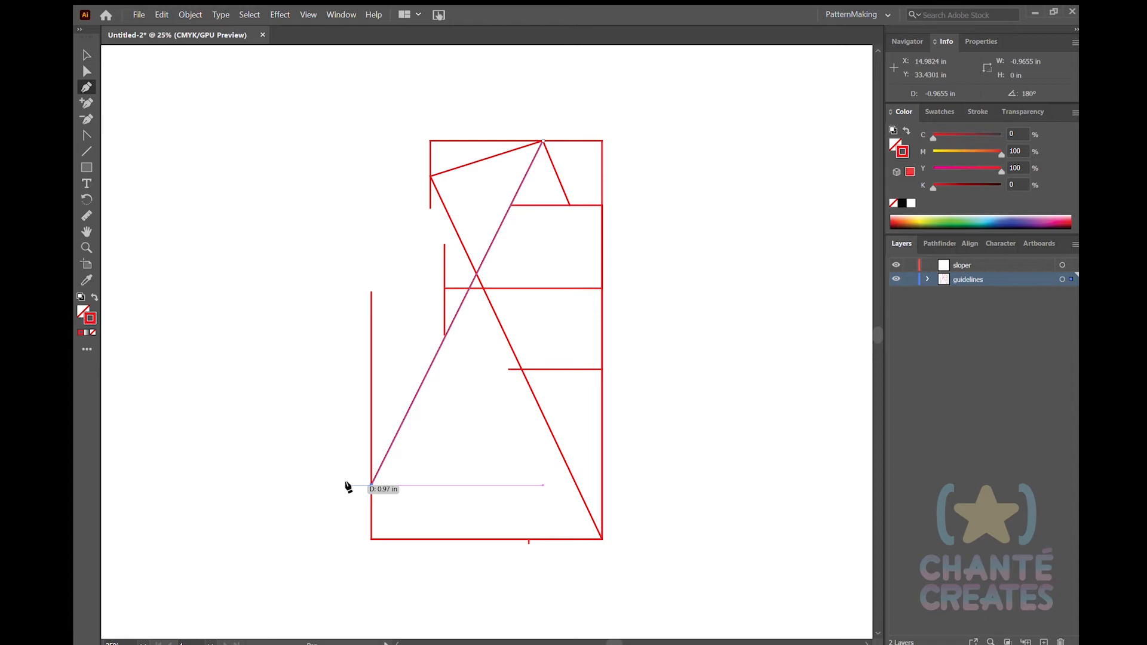
- Draw an 8.375 in vertical line upward from the new diagonal's lower end and a 1.25 in horizontal line leftward from the same anchor
key("backslash")
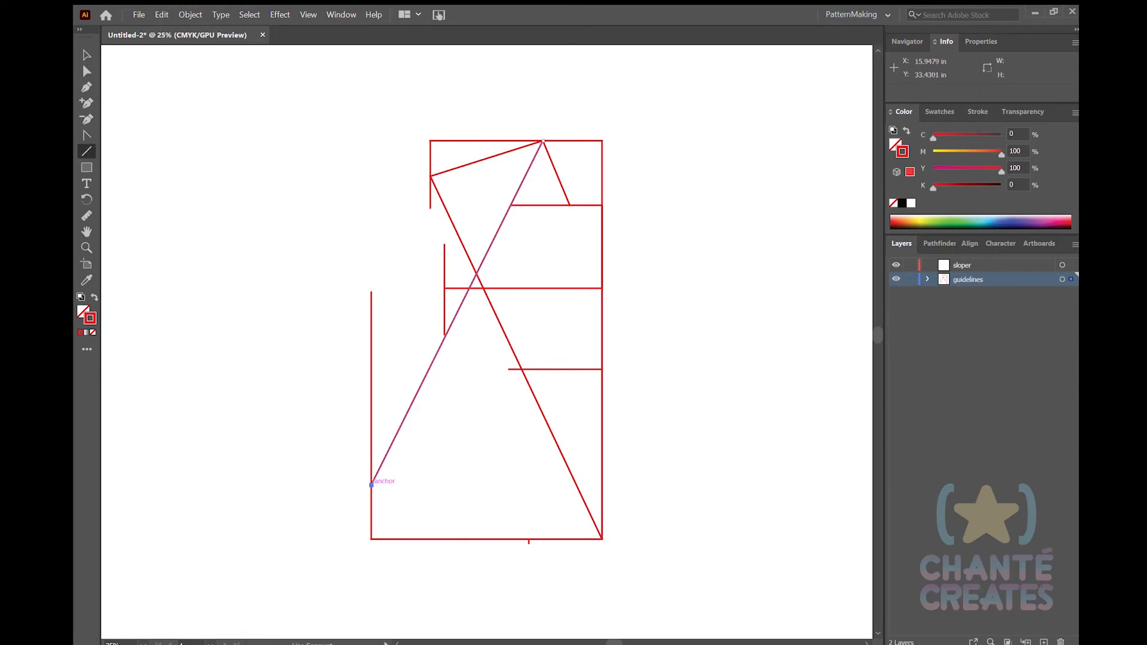
left_click_drag(371, 485, 369, 296)
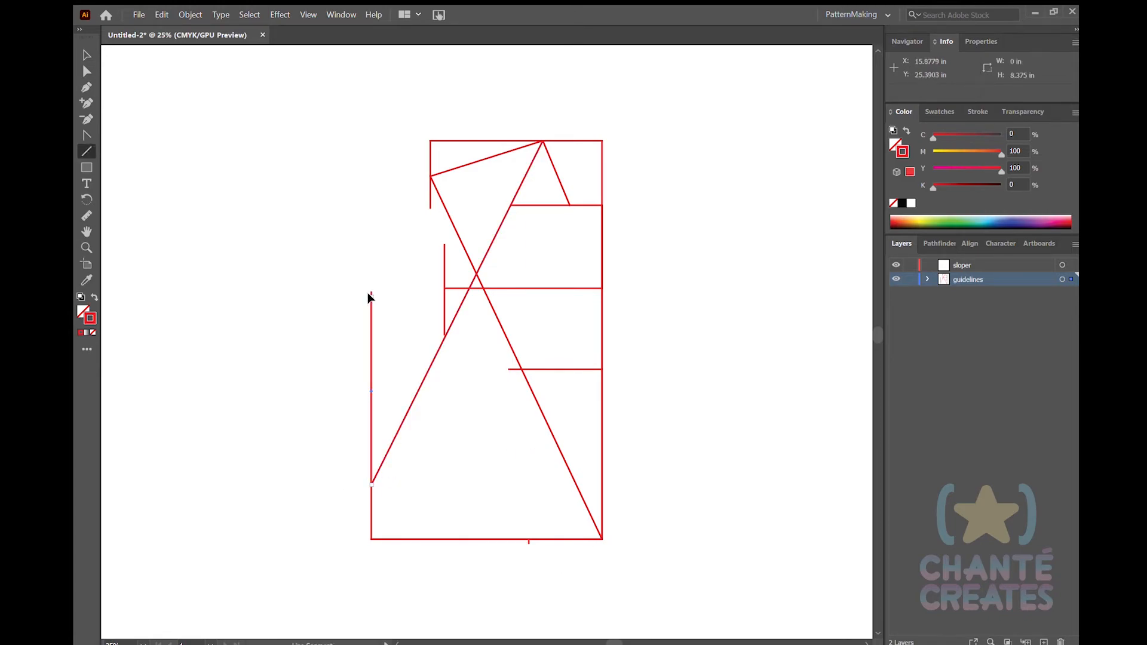
left_click(371, 485)
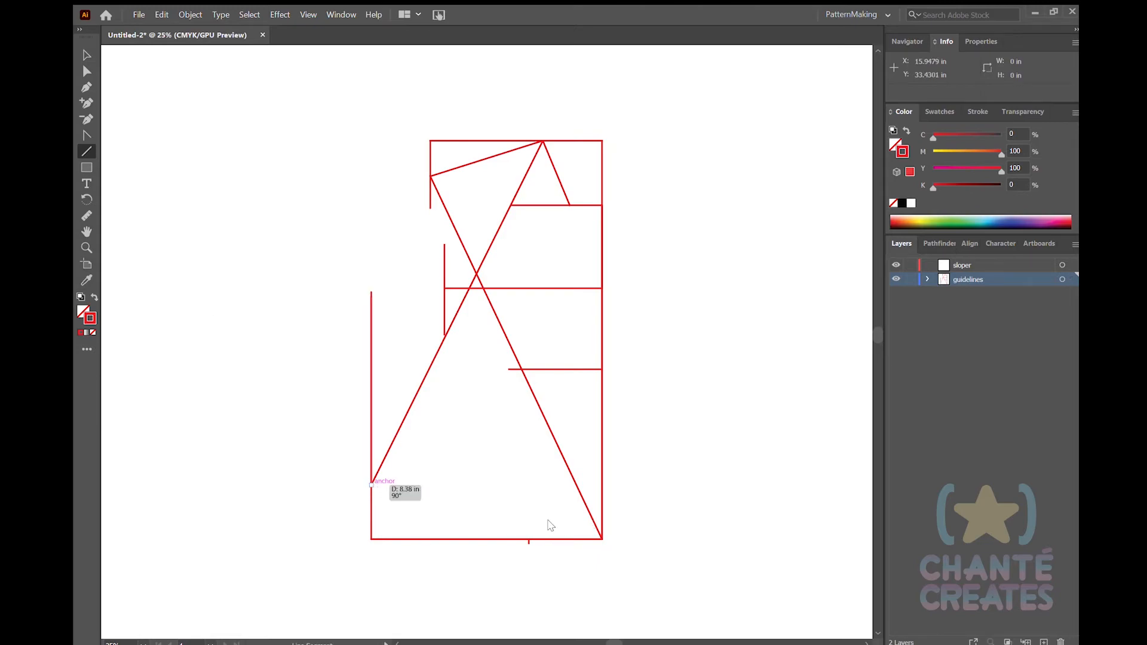
left_click(564, 592)
- Shift the lower anchor of the 8.375 in side line 1.25 in left to the short horizontal line's outer end
left_click(371, 316, "ctrl")
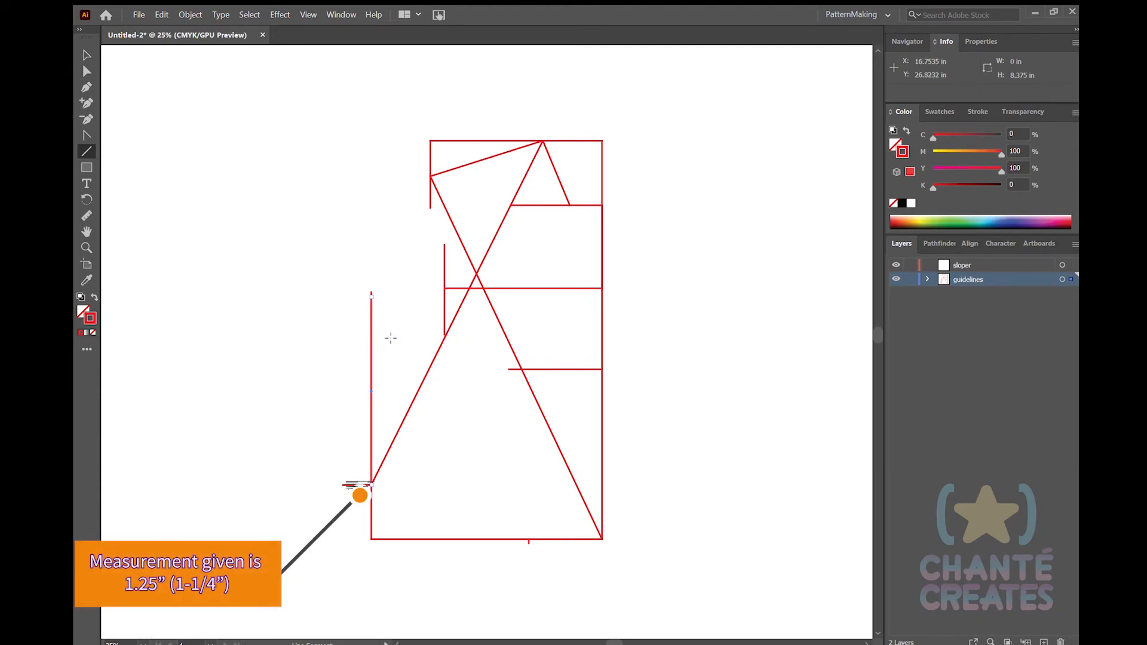
left_click(87, 71)
left_click(371, 485)
key("Left")
key("Left")
key("Left")
key("Left")
key("Left")
key("Left")
key("Left")
key("Left")
key("Left")
key("Left")
key("Left")
key("Left")
key("Left")
key("Left")
key("Left")
key("Left")
key("Left")
key("Left")
key("Left")
key("Left")
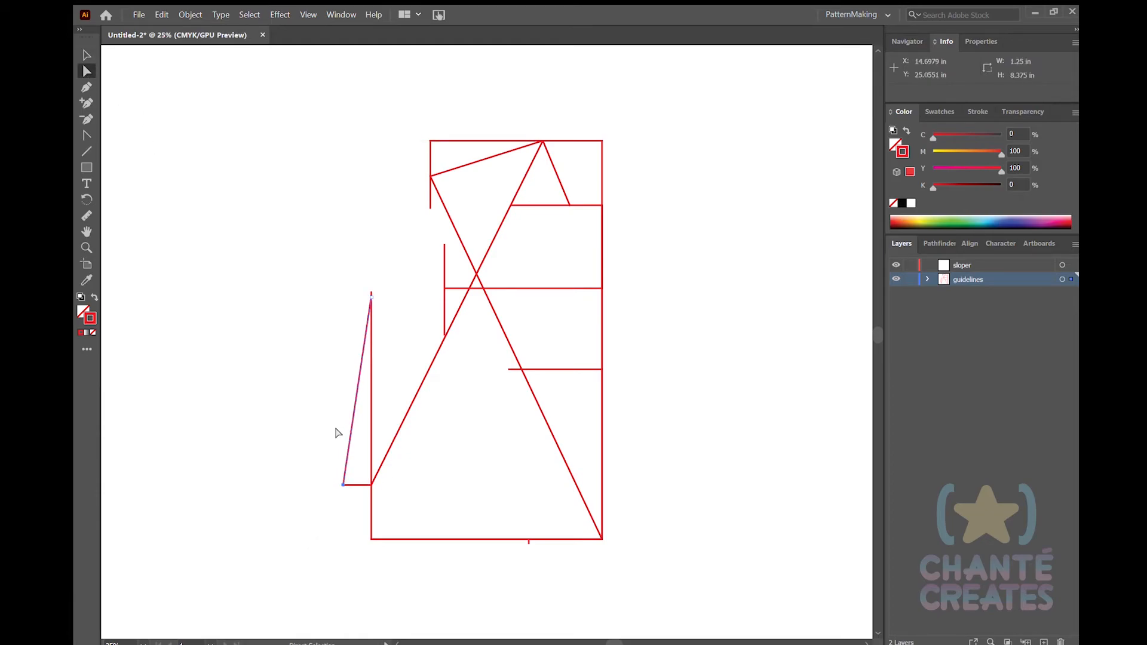
- Remove the short horizontal line and continue the slanted side line from its lower end to the bottom of the waist tick
left_click(344, 485)
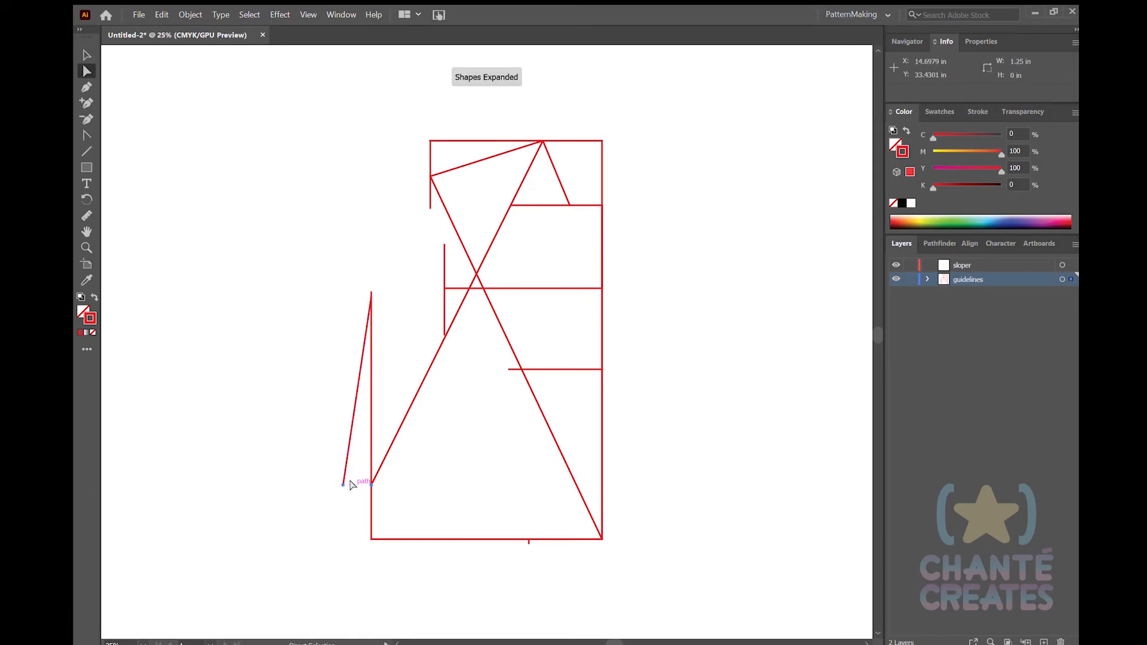
key("p")
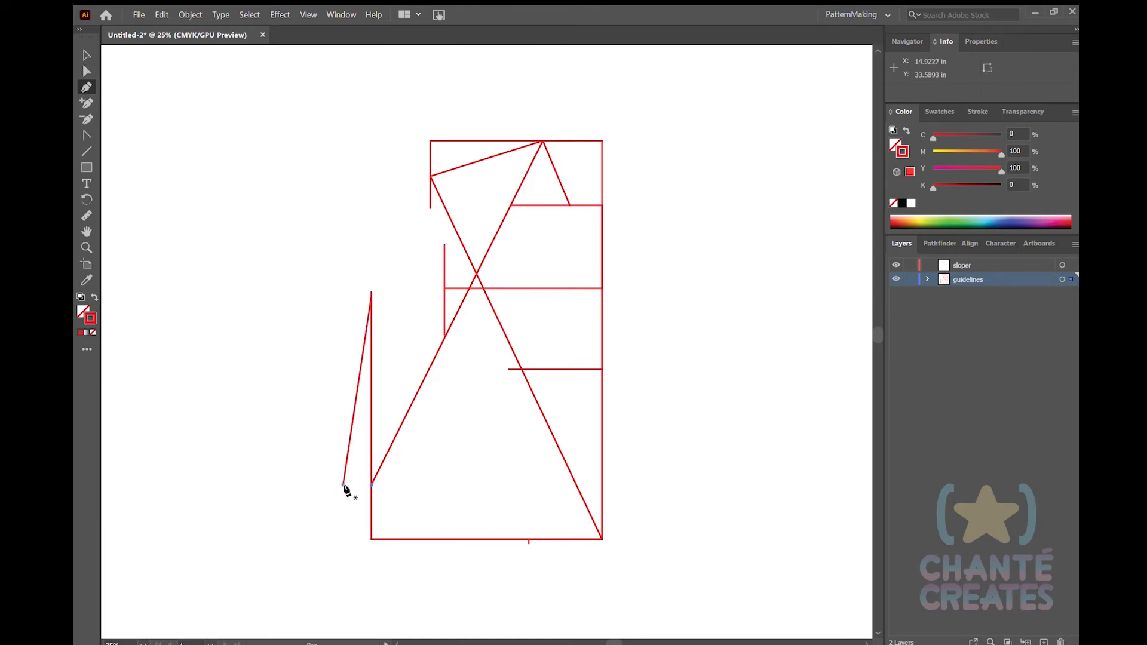
left_click(344, 485)
left_click(529, 542)
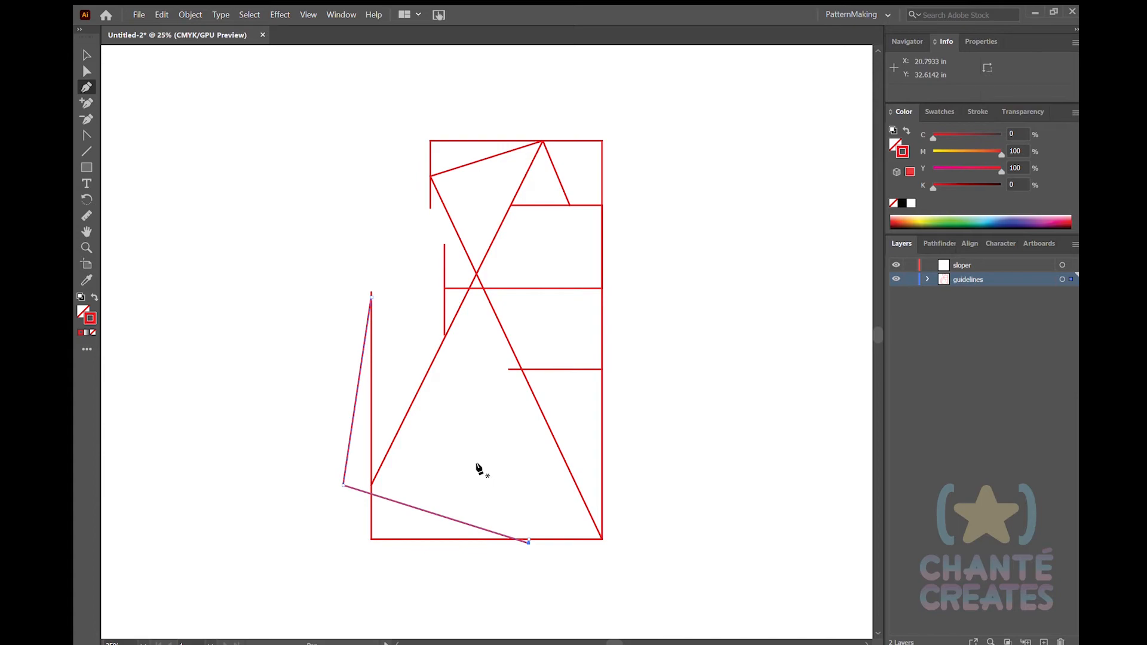
- Draw a line about 4.19 in wide along the slanted waist from its outer corner and a dart leg from the waist tick to the bust guideline's left end
key("ctrl+=")
key("ctrl+=")
scroll(284, 358, "left", 4)
scroll(285, 358, "up", 5)
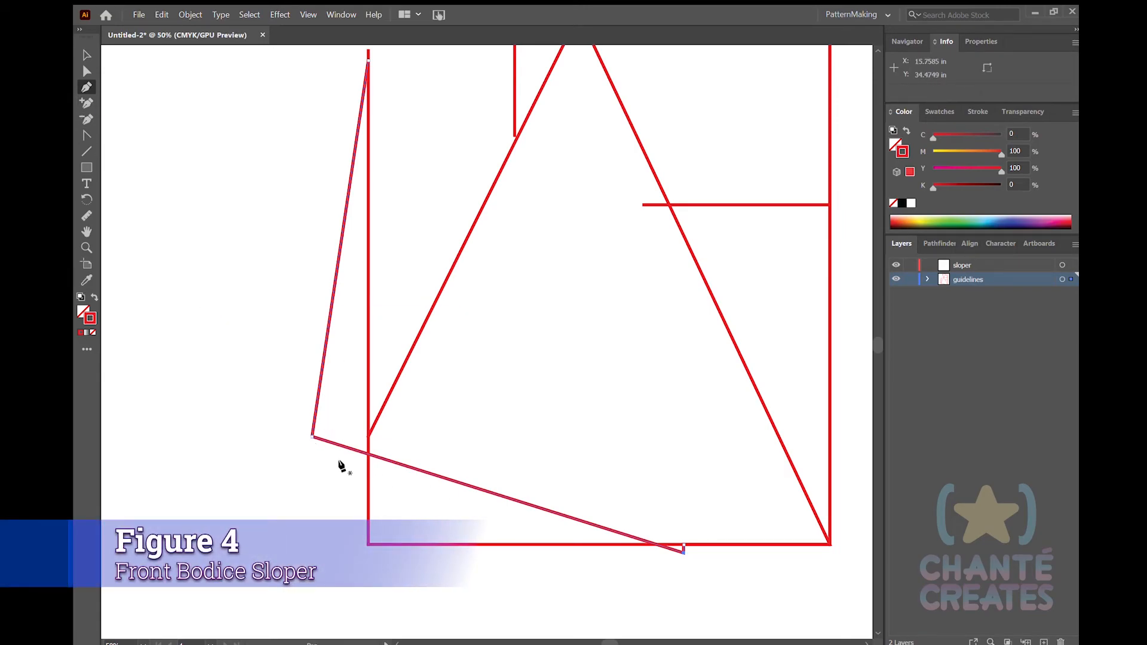
key("backslash")
left_click_drag(311, 437, 501, 495)
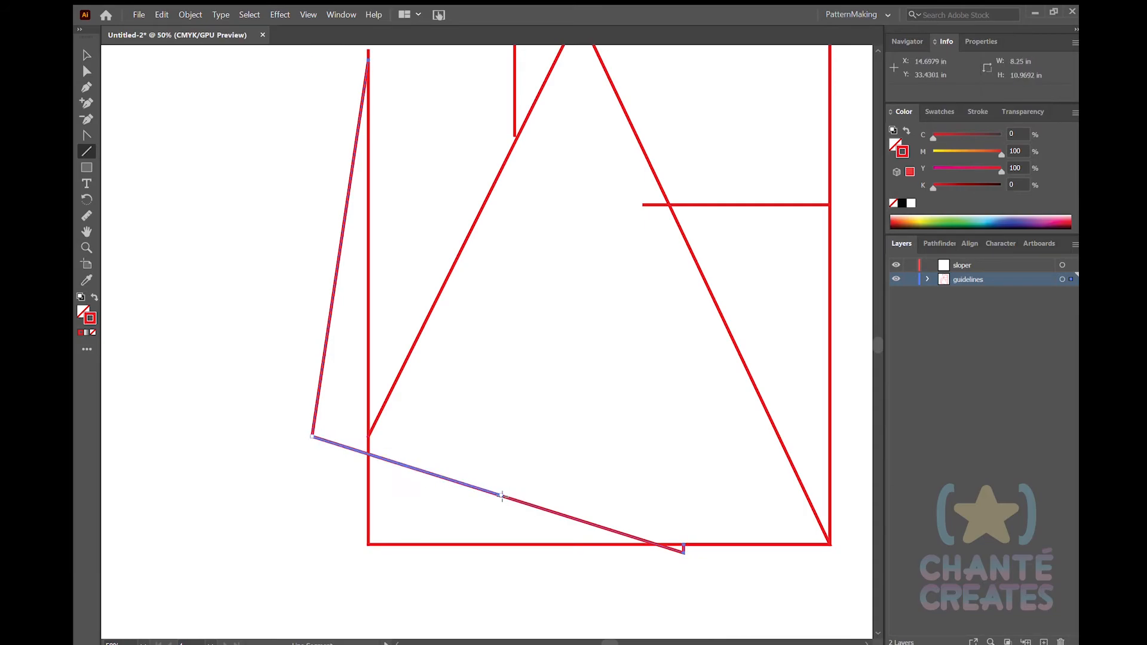
left_click_drag(684, 552, 644, 205)
- Add a short mark below the slanted waist at the measured line's end and draw the second dart leg through it, about 3.42 in wide and 7.02 in high
left_click(499, 494, "ctrl")
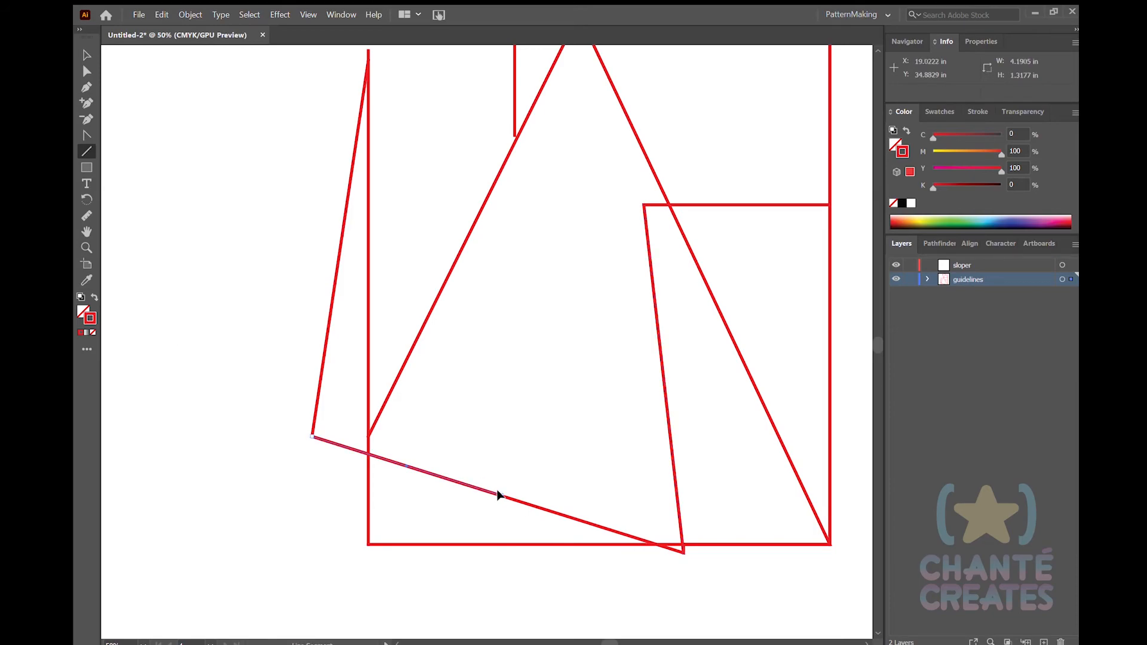
left_click(506, 501, "ctrl")
left_click_drag(500, 496, 495, 511)
left_click(528, 497, "ctrl")
left_click_drag(644, 204, 491, 517)
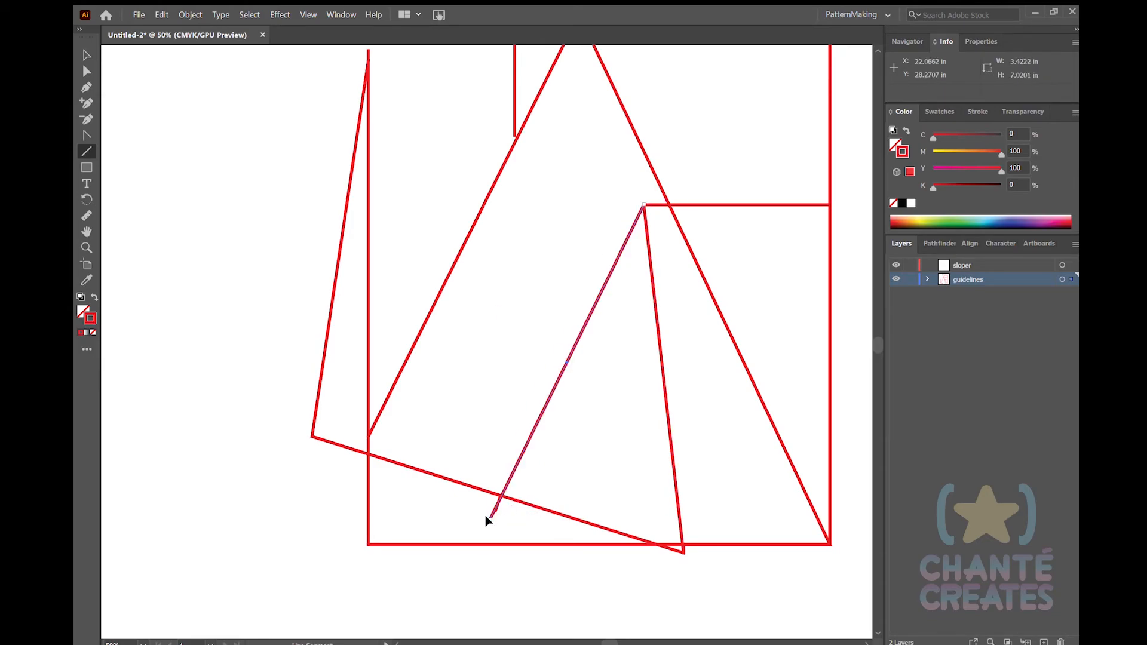
- Try nudging the outer corner anchor of the side and slanted waist path horizontally
key("a")
left_click(312, 437)
key("Right")
key("Right")
key("Right")
key("Right")
key("Right")
key("Right")
key("Right")
key("Right")
key("Right")
key("Right")
key("Right")
key("Right")
key("Right")
key("Right")
key("Right")
key("Right")
key("Right")
key("Right")
key("Right")
key("Right")
key("Left")
key("Left")
key("Left")
key("Left")
key("Left")
key("Left")
key("Left")
key("Left")
key("Left")
key("Left")
key("Left")
key("Left")
key("Left")
key("Left")
key("Left")
key("Left")
key("Left")
key("Left")
key("Left")
key("Left")
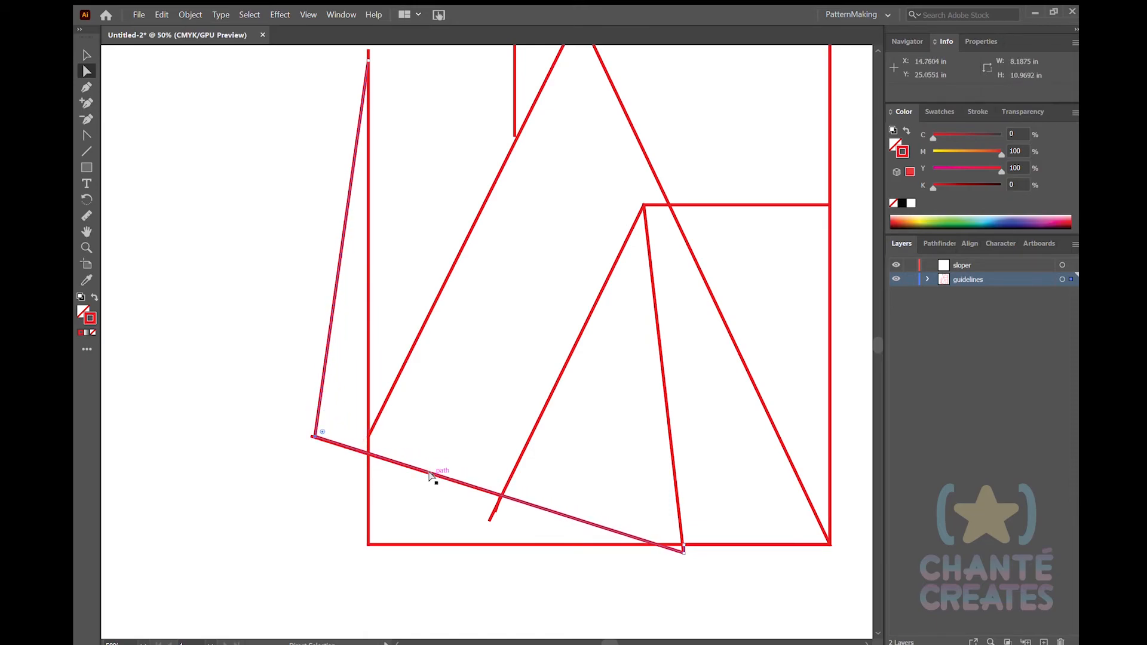
- Redraw the 1.25 in horizontal line from the outer corner to the side line and add a slanted line about 1.46 in wide at the side line's upper anchor
key("backslash")
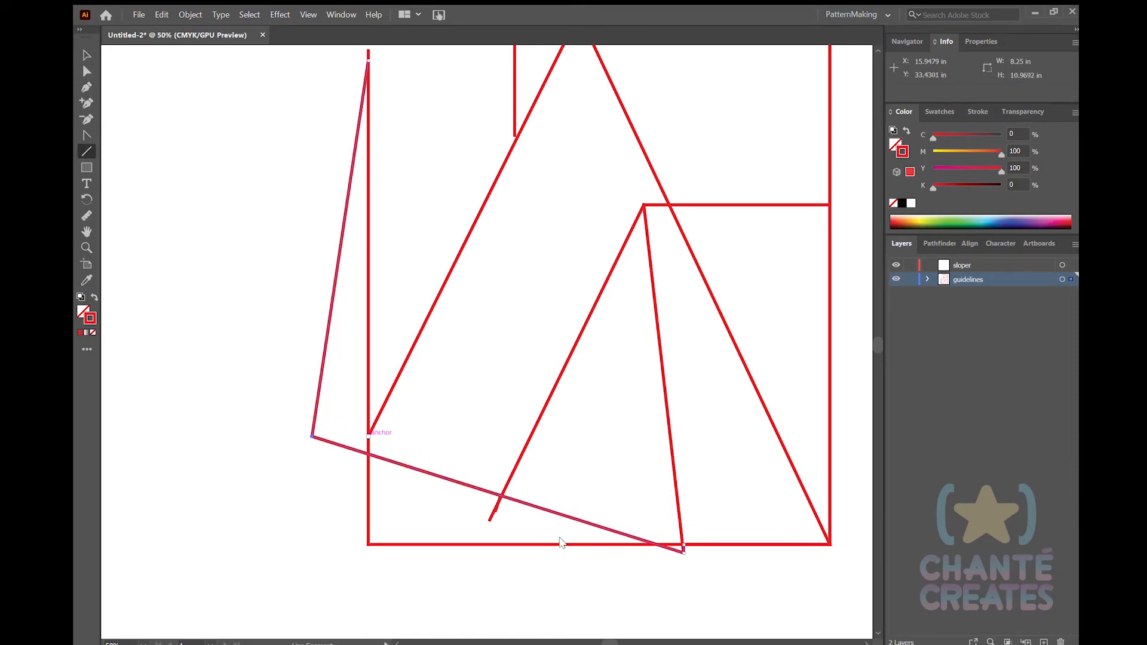
left_click_drag(312, 437, 369, 437)
scroll(389, 467, "up", 1)
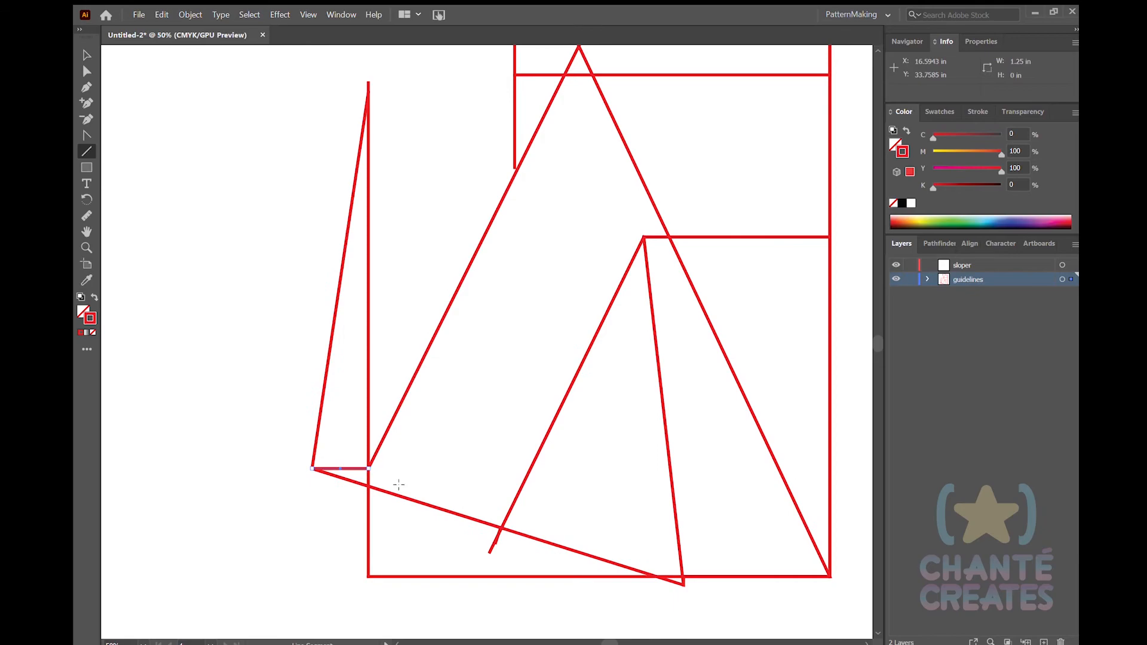
scroll(399, 485, "up", 3)
mouse_move(369, 189)
left_mouse_down()
mouse_move(435, 217)
mouse_move(435, 208)
left_mouse_up()
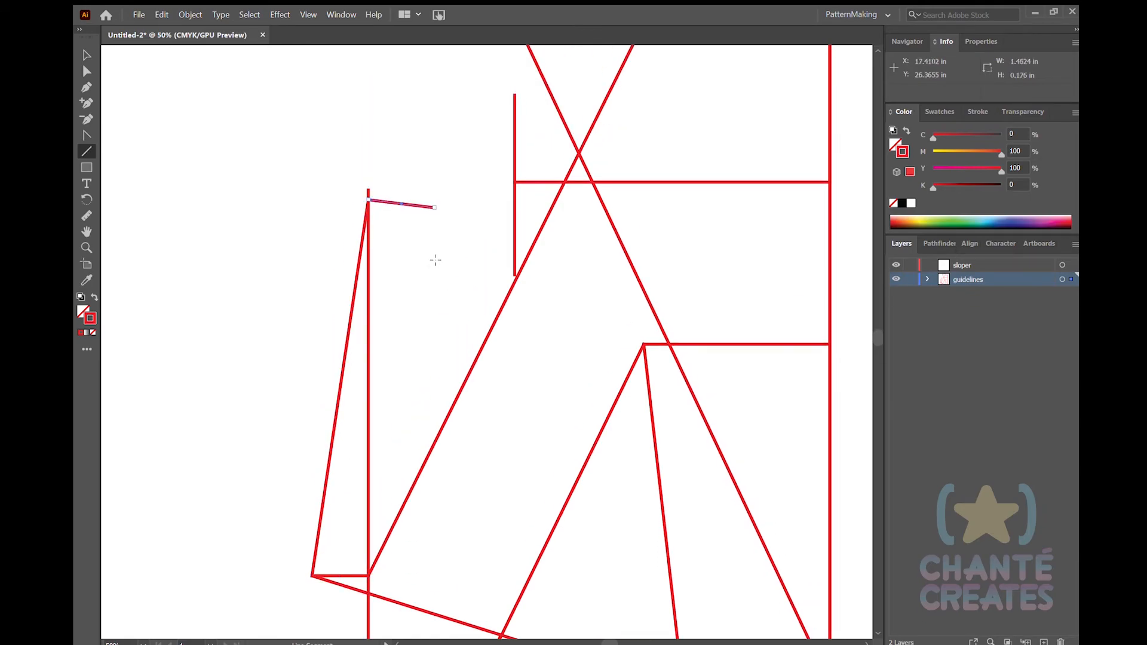
- Make the sloper layer active with the guidelines layer locked, and set a black stroke with no fill
key("ctrl+minus")
key("ctrl+minus")
left_click_drag(578, 550, 454, 505)
key("ctrl+equal")
mouse_move(559, 473)
left_mouse_down()
mouse_move(527, 448)
mouse_move(419, 426)
left_mouse_up()
left_click(81, 297)
left_click(92, 332)
left_click(910, 279)
left_click(968, 265)
key("ctrl+z")
key("ctrl+z")
key("ctrl+z")
key("ctrl+z")
key("ctrl+shift+z")
key("ctrl+shift+a")
key("d")
left_click(93, 332)
left_click(909, 279)
left_click(977, 112)
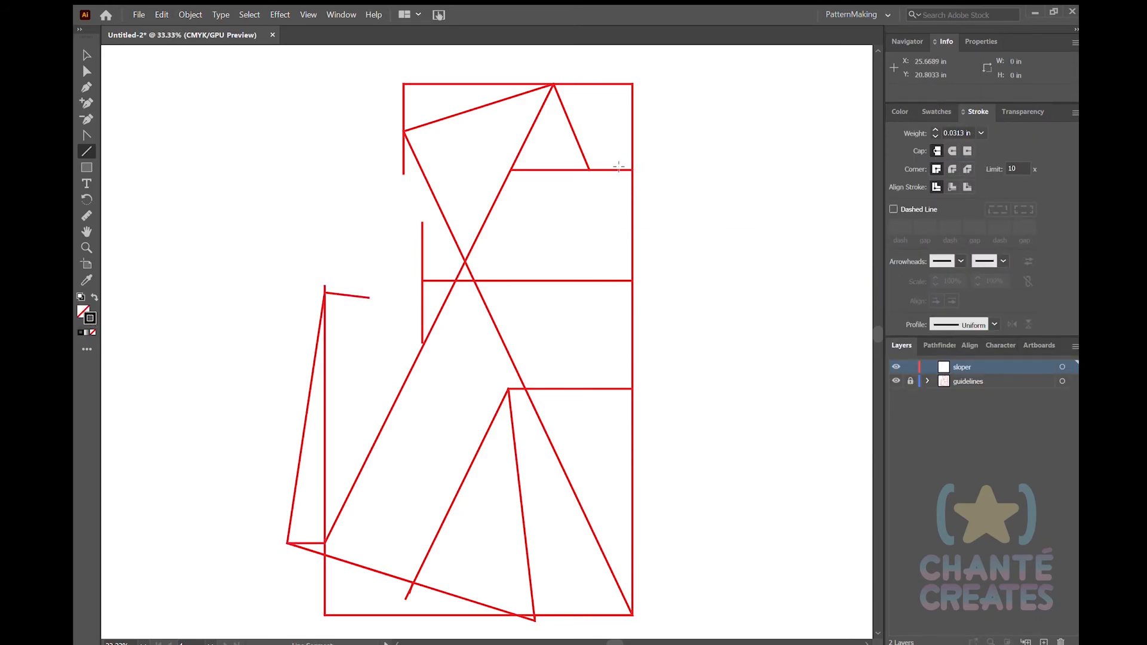
- Trace the neckline from the centre front neck point to the shoulder's neck point, about 2.63 in wide and 2.88 in high, and bend it inward
key("p")
left_click(631, 170)
left_click(554, 84)
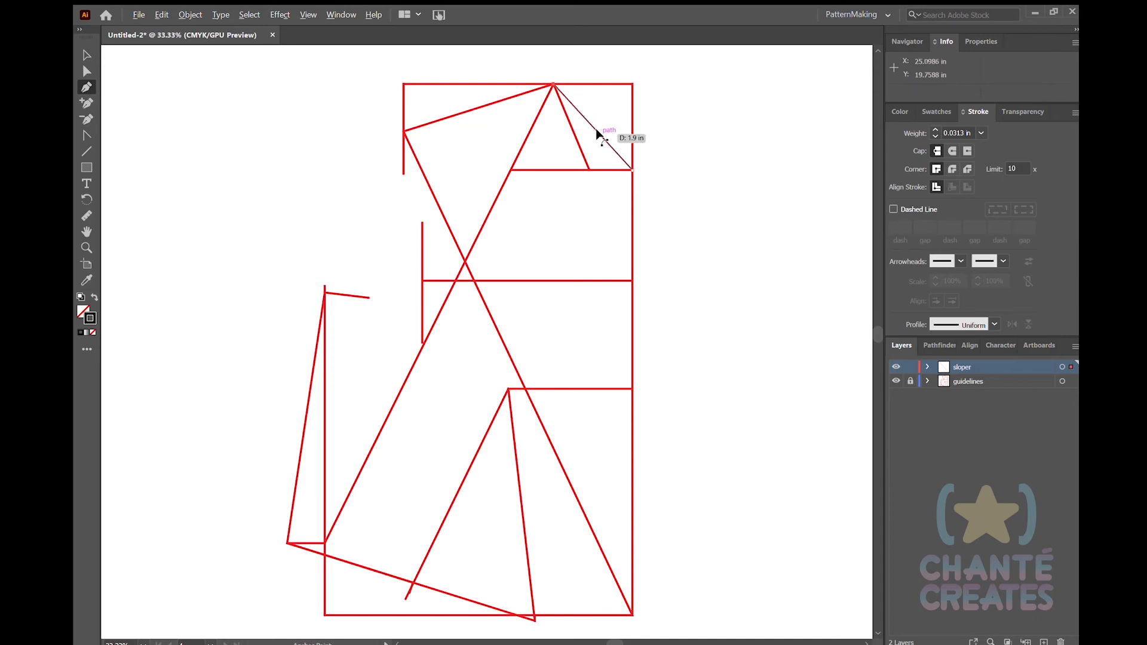
left_click_drag(582, 137, 583, 478)
scroll(580, 140, "up", 6)
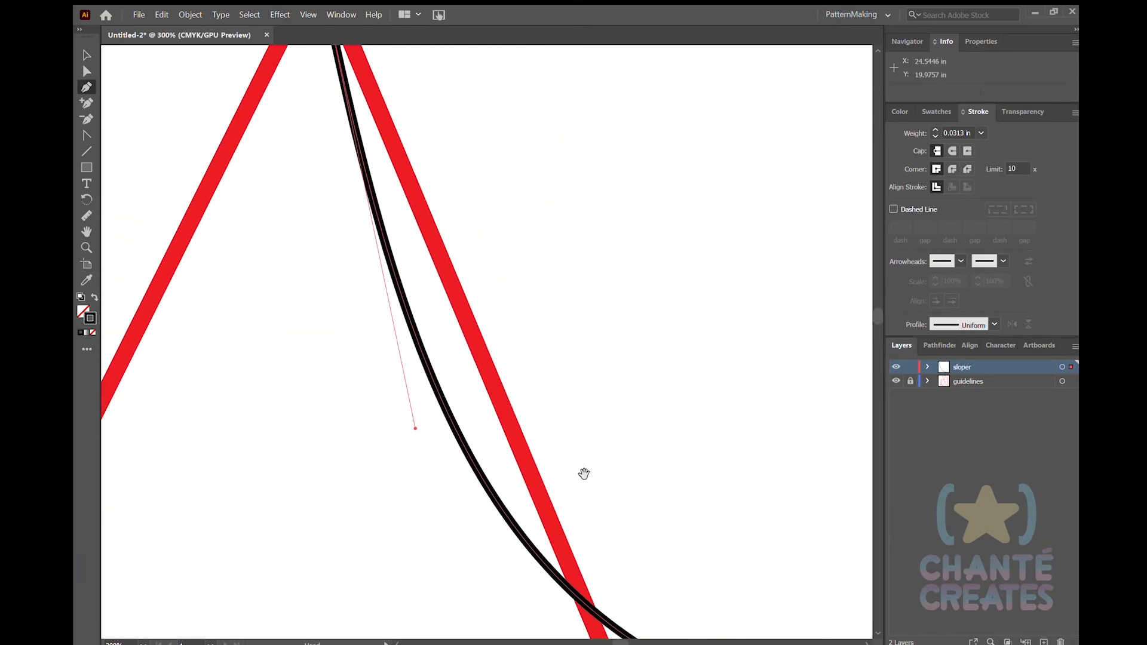
- Draw a short mark about 0.12 in wide inward from the slanted neck guideline and adjust the neckline curve to meet its end
scroll(584, 478, "down", 2)
left_click(87, 152)
mouse_move(524, 370)
left_mouse_down()
mouse_move(509, 379)
mouse_move(517, 388)
left_mouse_up()
left_click(88, 68)
key("p")
left_click_drag(543, 557, 549, 567)
- Continue the outline along the shoulder to the underarm point and curve the armhole inward to touch the vertical armhole guideline
key("ctrl+minus")
key("ctrl+minus")
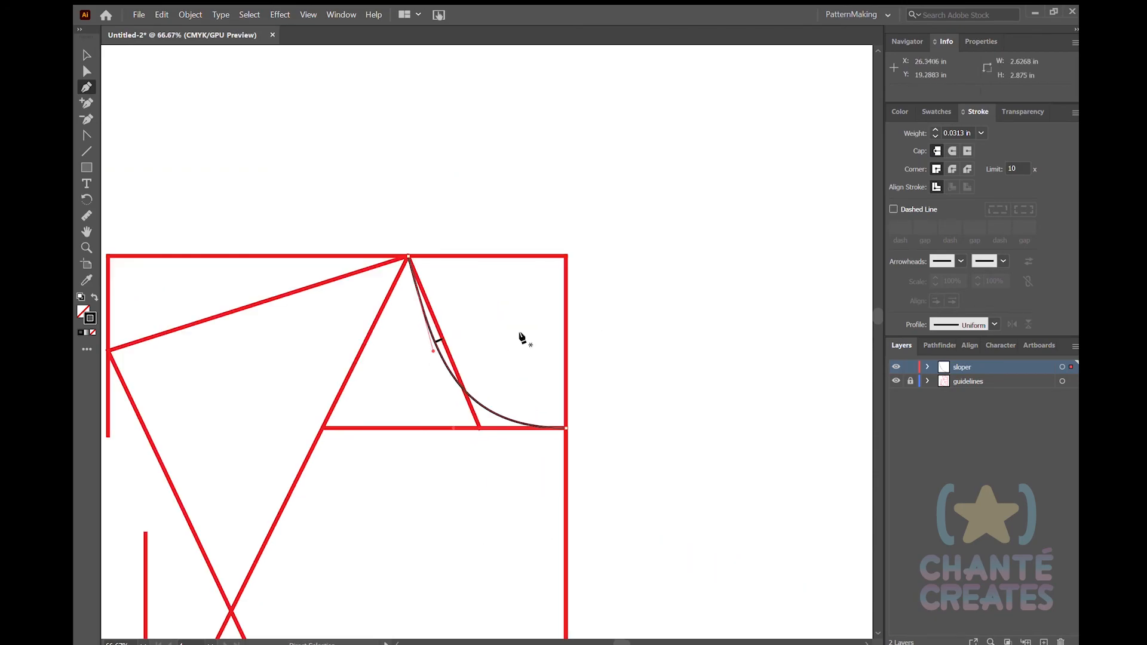
key("ctrl+minus")
key("ctrl+minus")
left_click(547, 106)
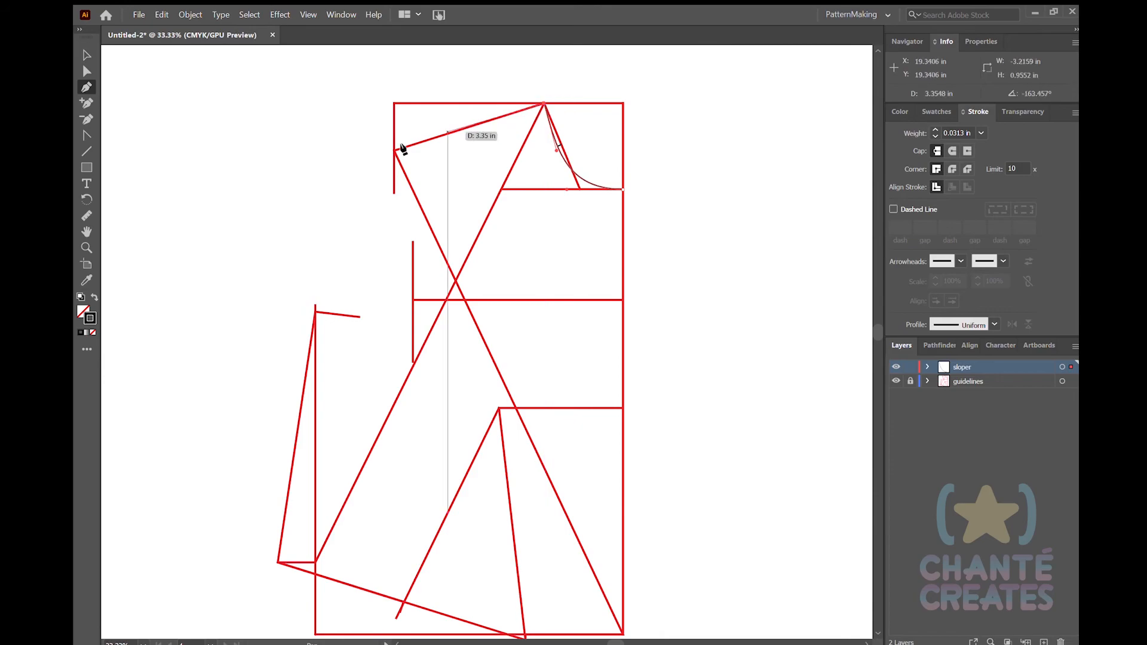
left_click(395, 151)
left_click(315, 310)
left_click_drag(348, 242, 423, 267)
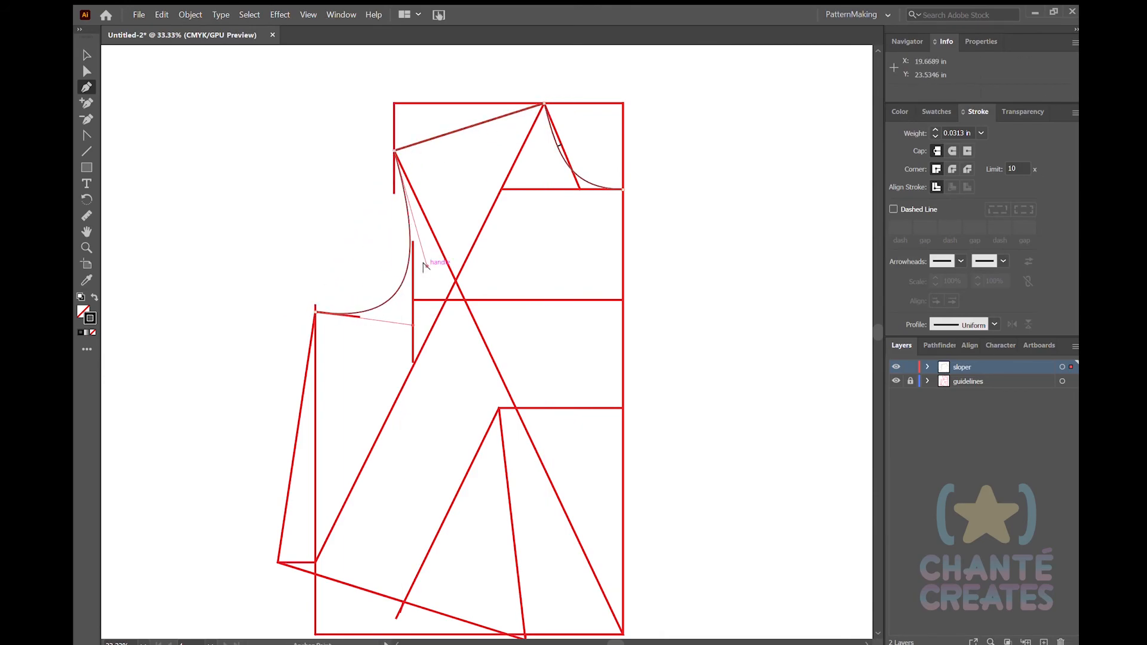
left_click(316, 311)
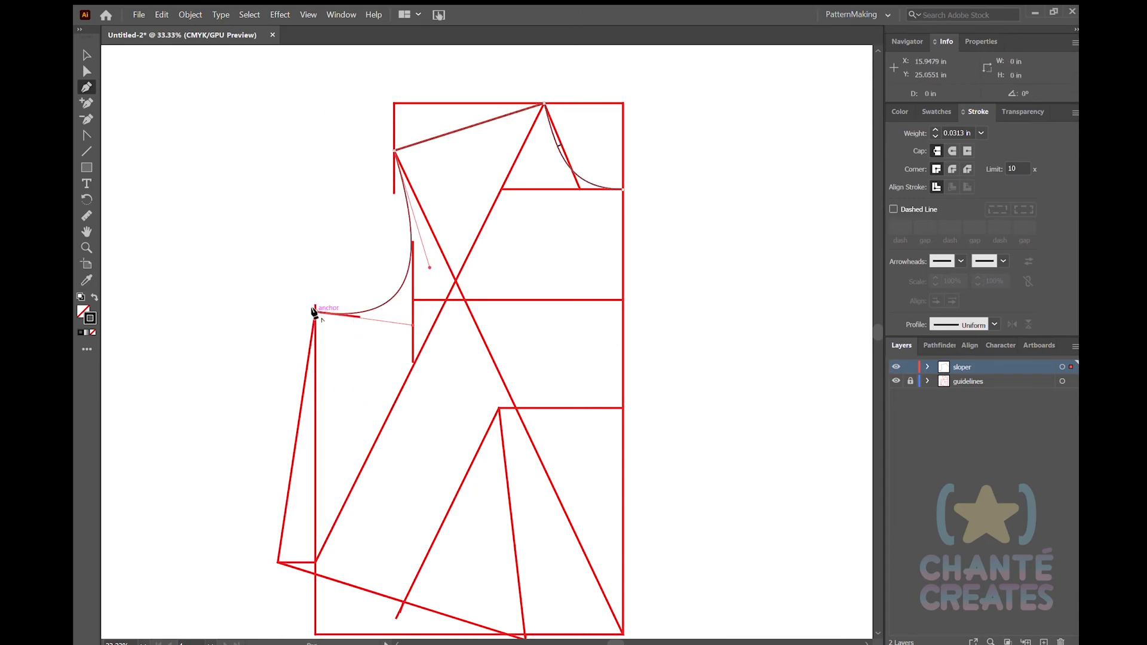
- Continue down the side seam, along the waist and around a dart with its tip slightly below the guideline apex, and close the outline up the centre front
scroll(283, 473, "down", 3)
left_click(278, 477)
left_click(395, 532)
left_click(494, 347)
left_click(525, 552)
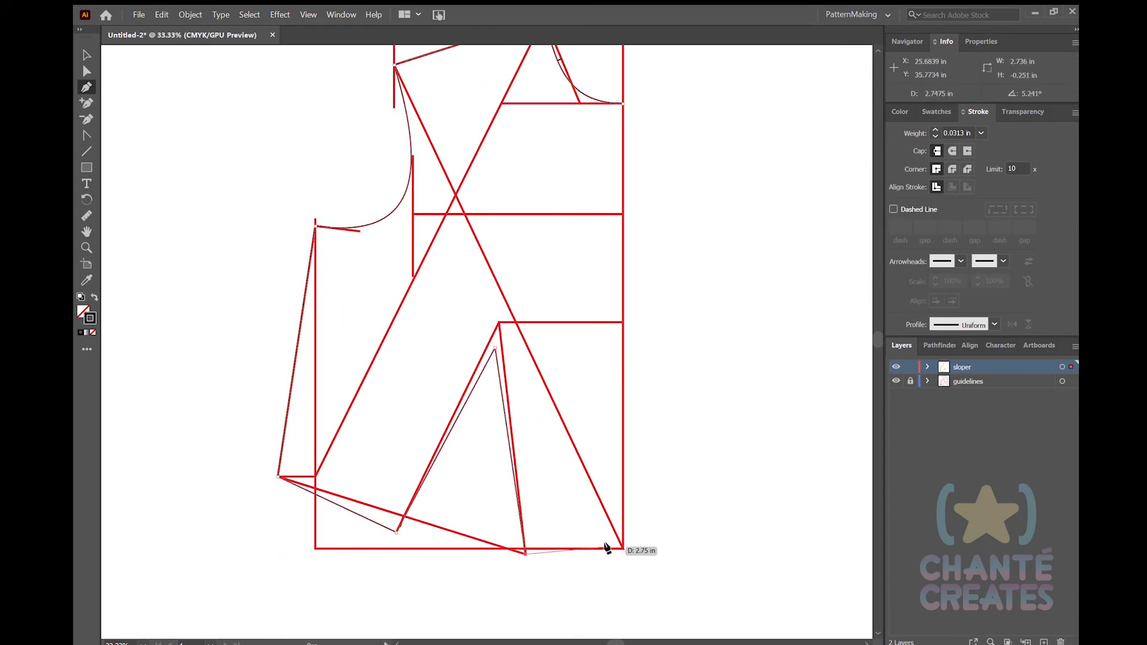
left_click(623, 548)
left_click(624, 104)
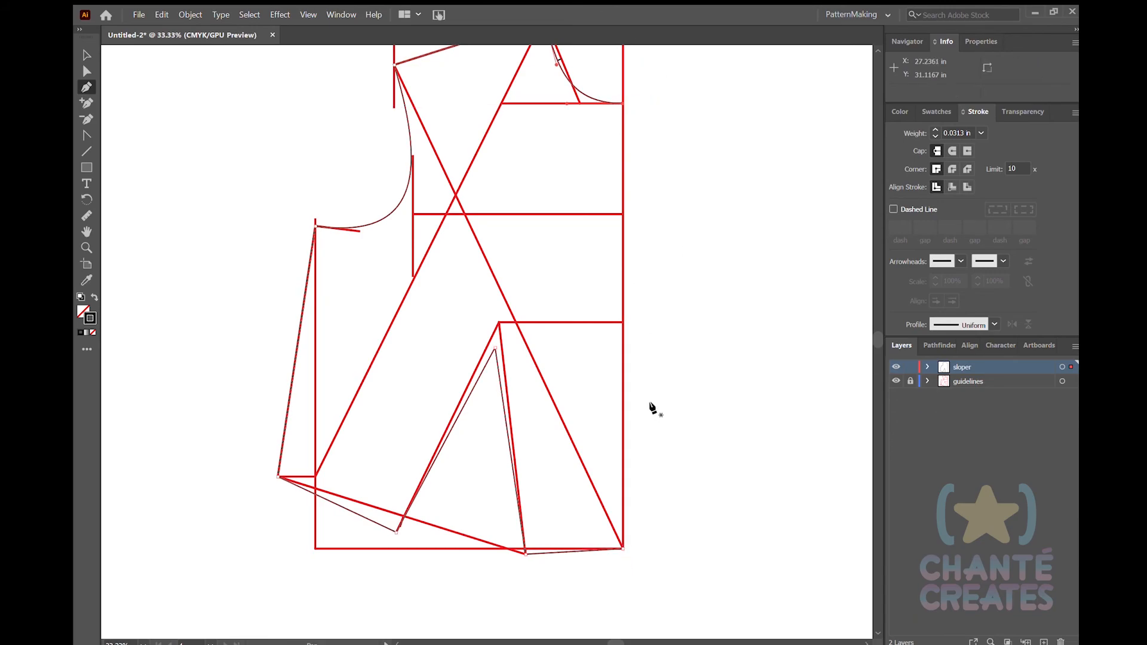
- Check the outline without the guidelines and curve the waistline segments on both sides of the dart slightly
left_click(896, 381)
left_click(896, 381)
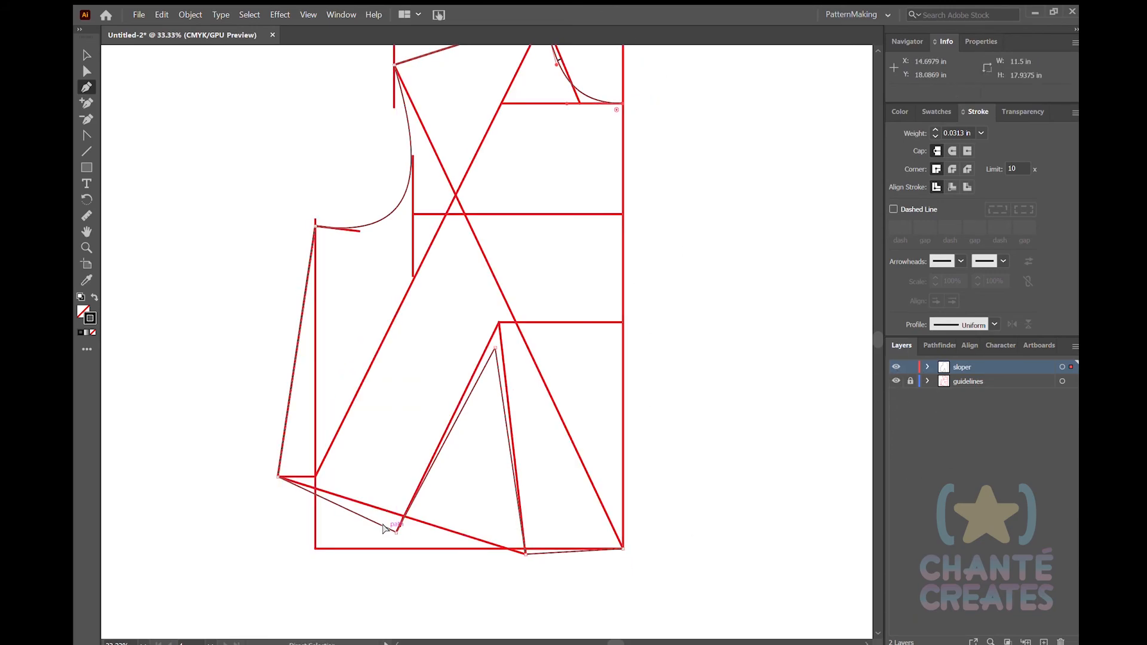
left_click_drag(371, 519, 380, 519)
mouse_move(538, 553)
left_mouse_down()
mouse_move(553, 551)
mouse_move(536, 544)
left_mouse_up()
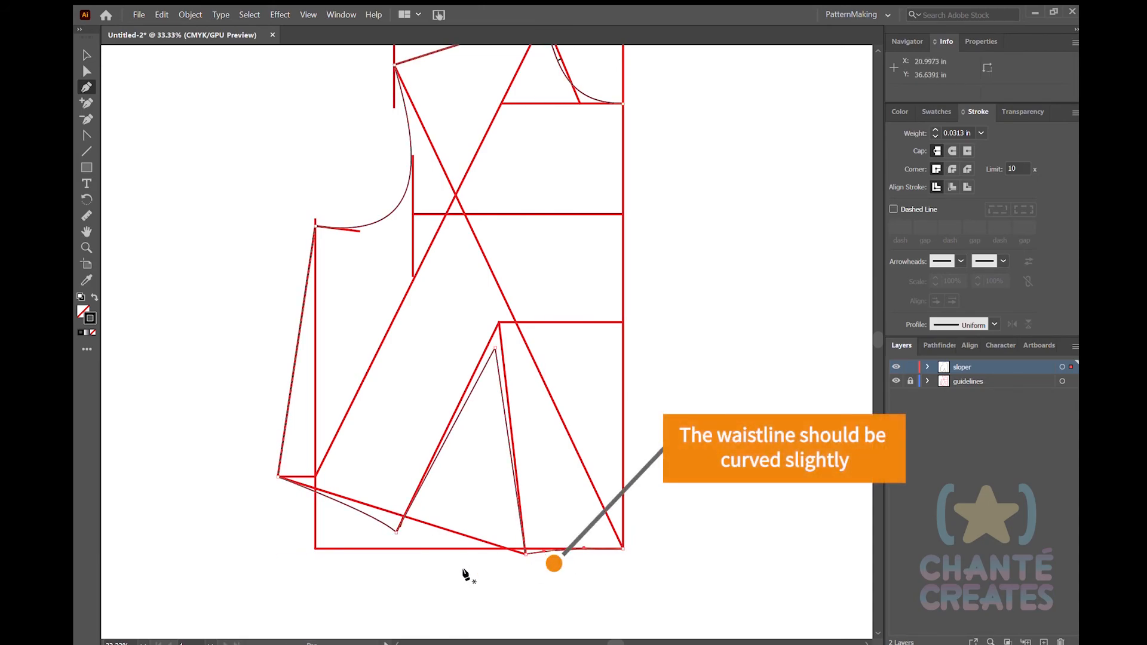
left_click_drag(378, 518, 376, 521)
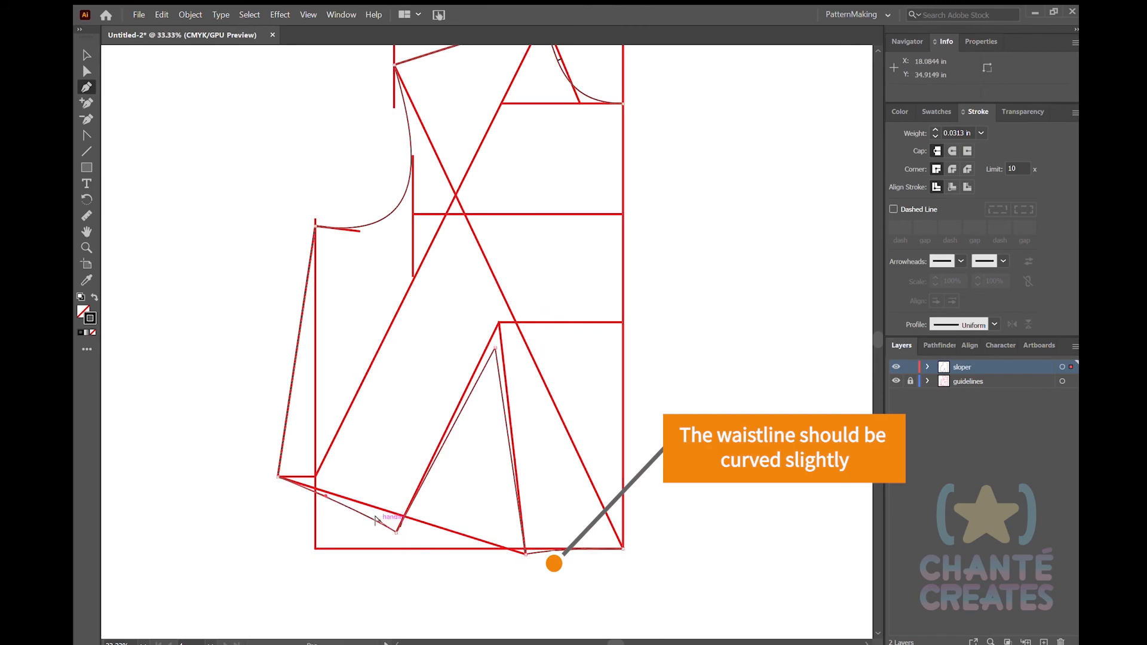
left_click(418, 557, "ctrl")
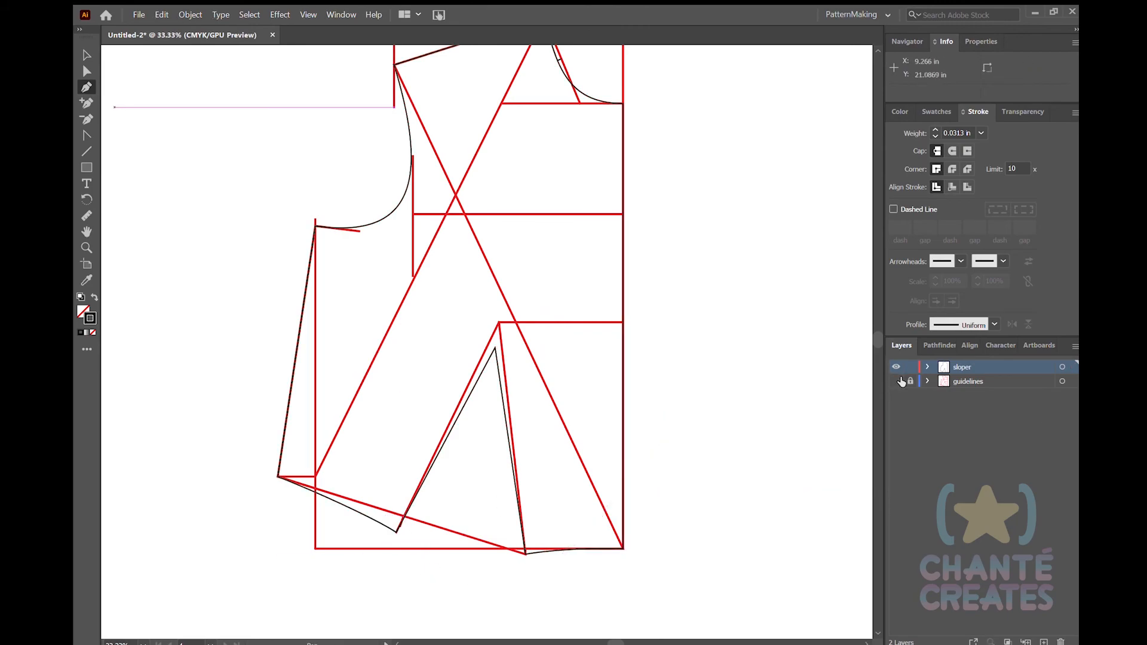
- Hide the guidelines layer and delete the short measuring mark on the neckline
left_click(896, 381)
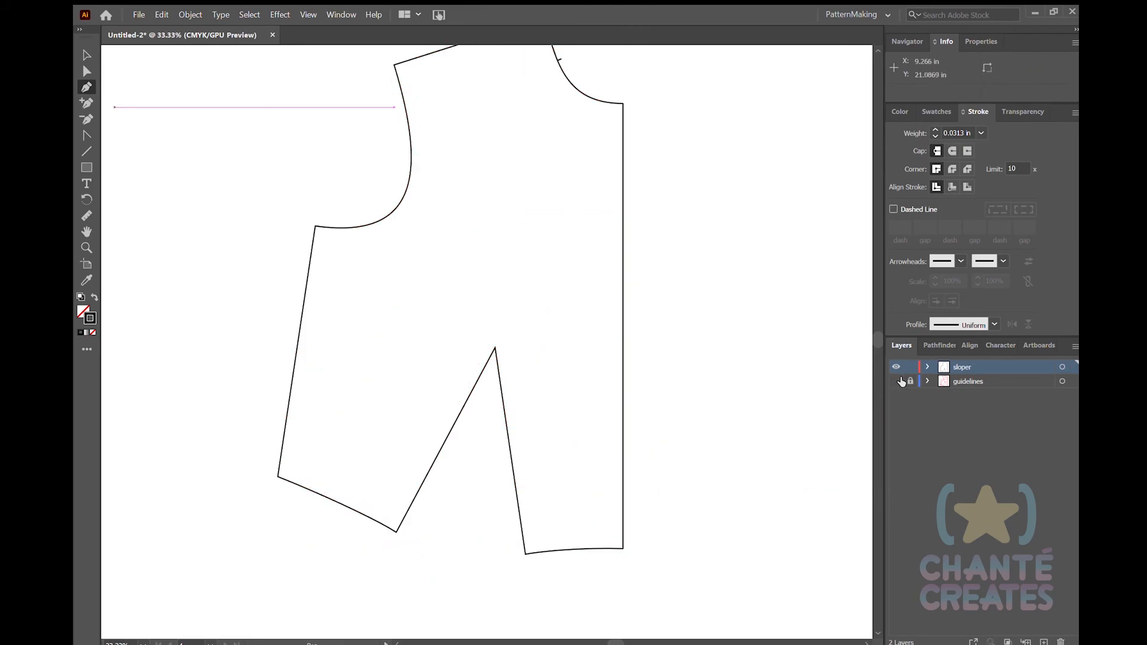
scroll(784, 390, "up", 2)
scroll(788, 393, "right", 2)
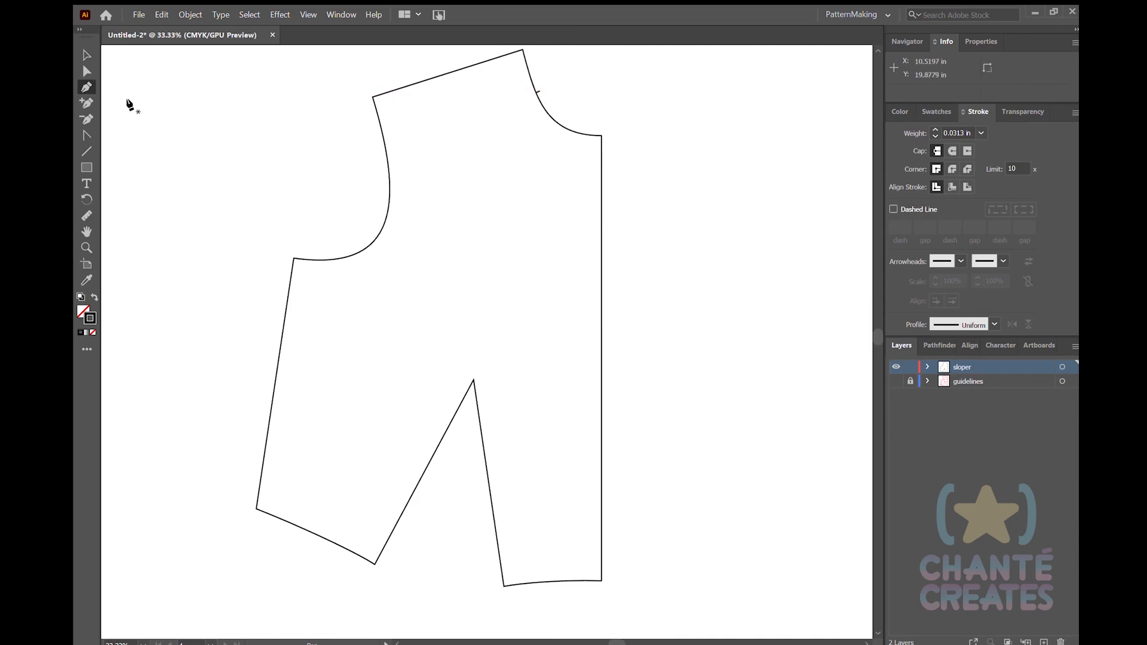
left_click(87, 71)
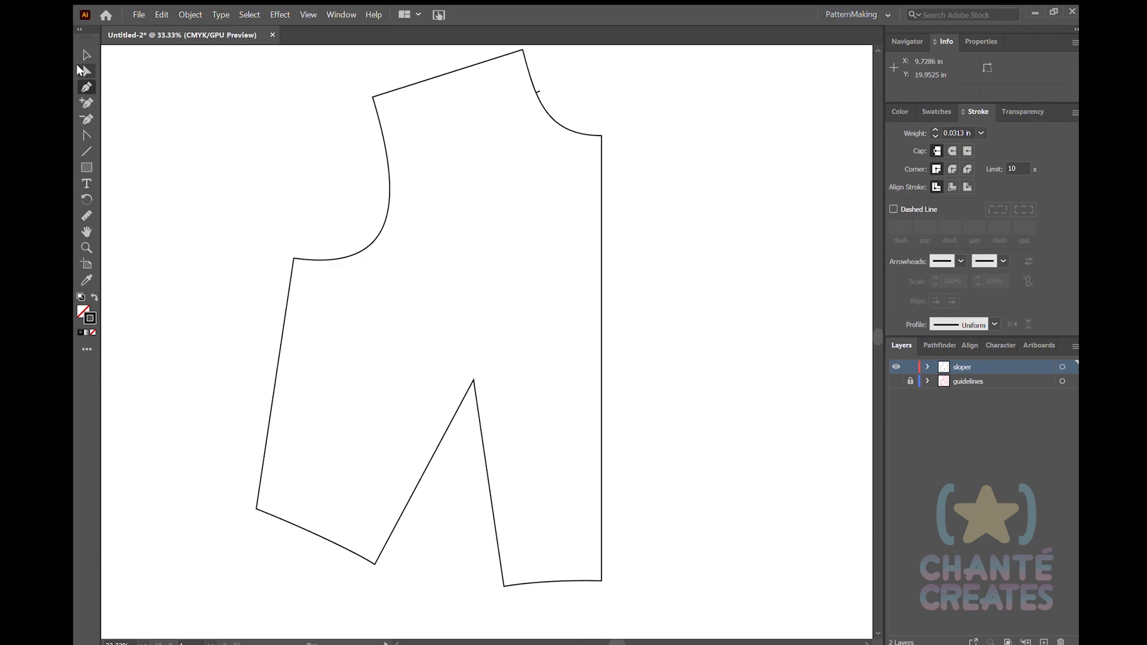
left_click(537, 90)
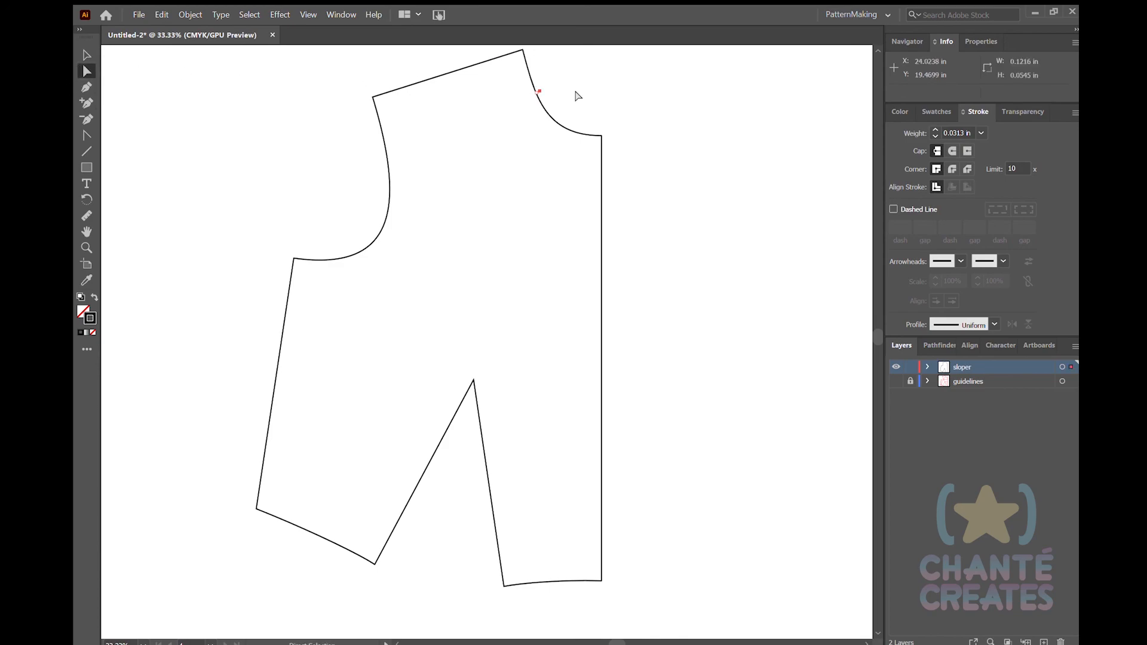
key("Delete")
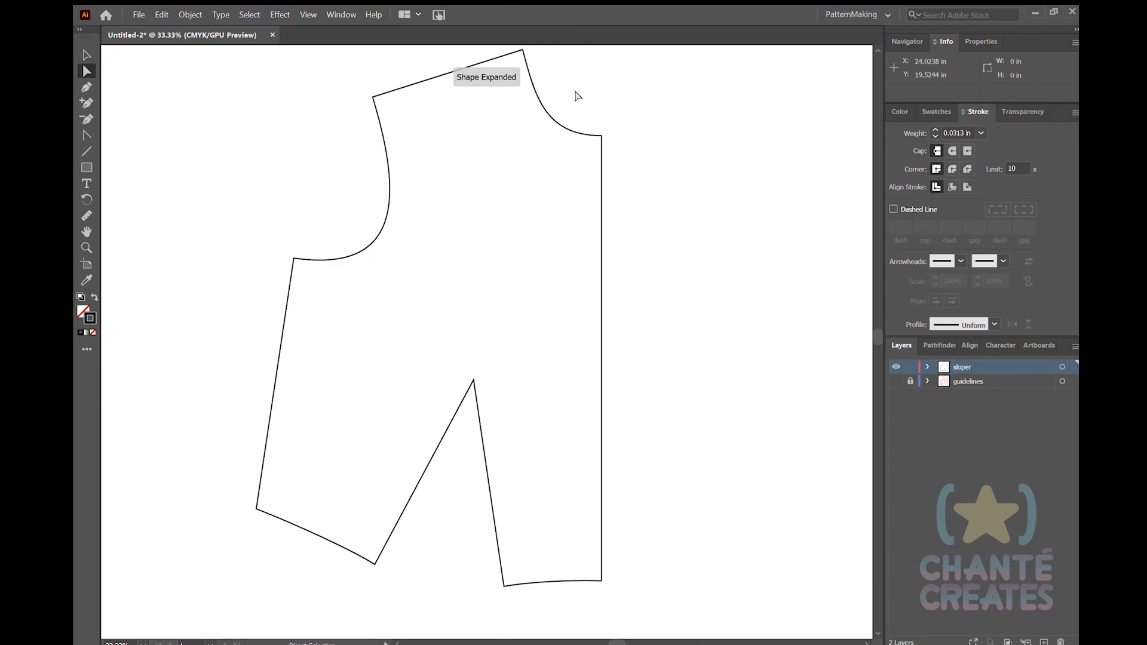
scroll(516, 160, "down", 1)
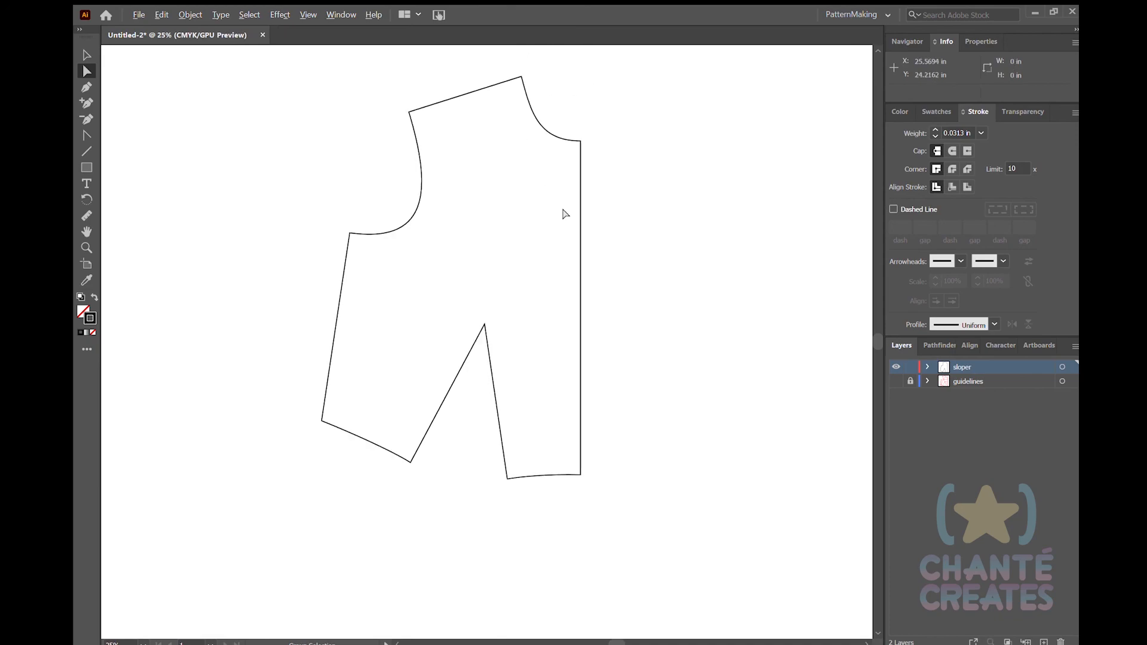